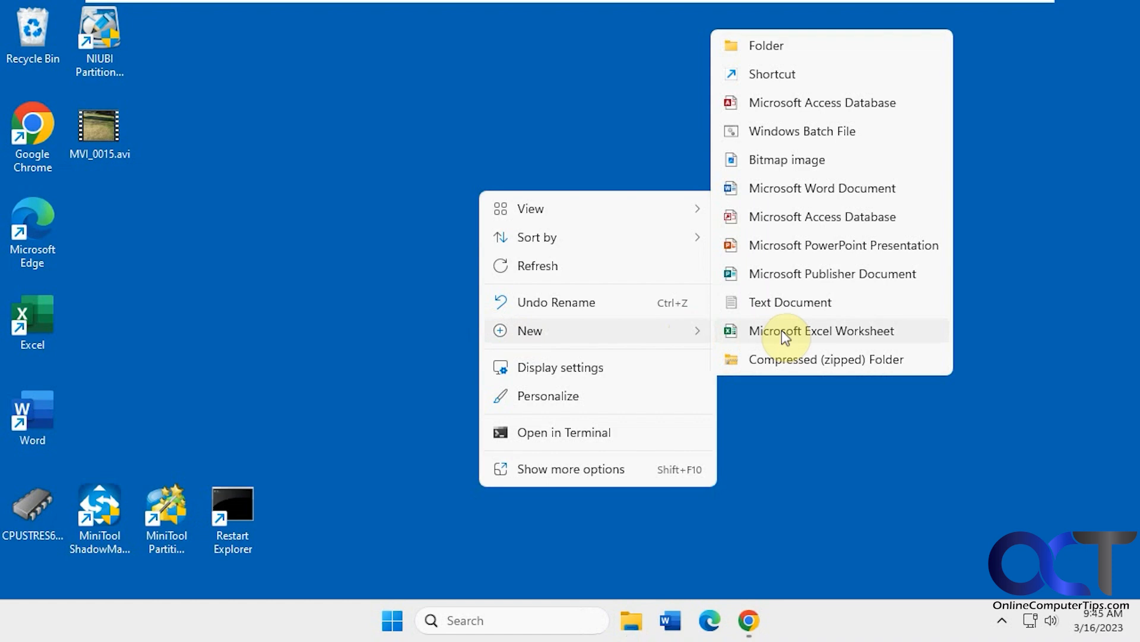
Step: Create a new Microsoft Excel Worksheet file on the desktop, keeping its default name
left_click(782, 331)
key("Return")
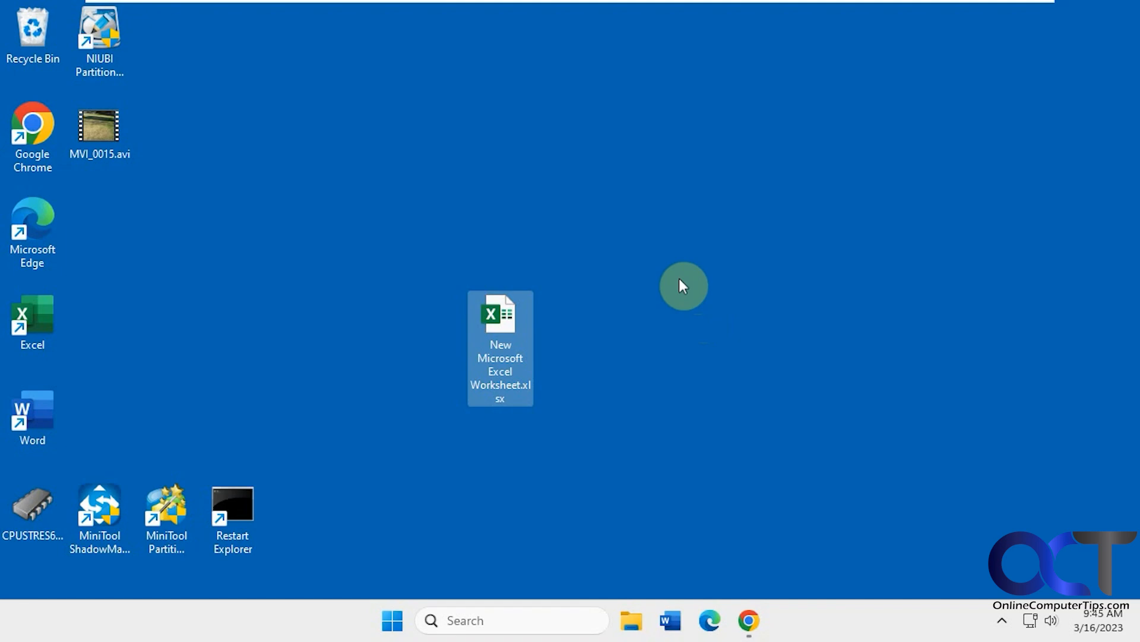
Step: Search for regedit and launch the Registry Editor, allowing it to make changes to the device
left_click(466, 620)
type("regedit")
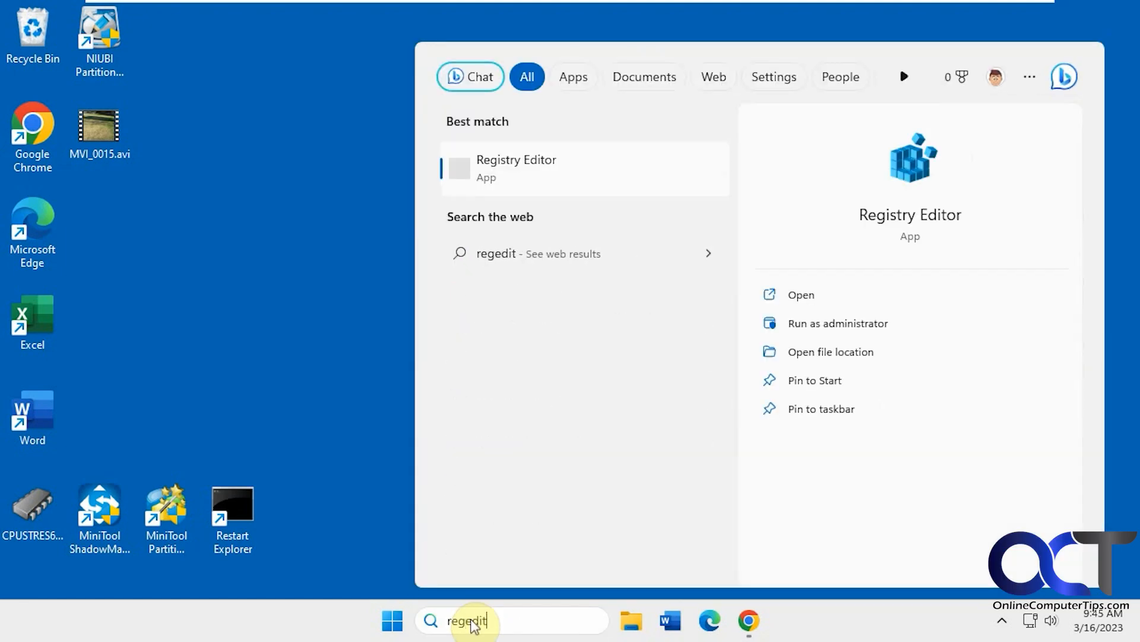
left_click(491, 161)
left_click(508, 451)
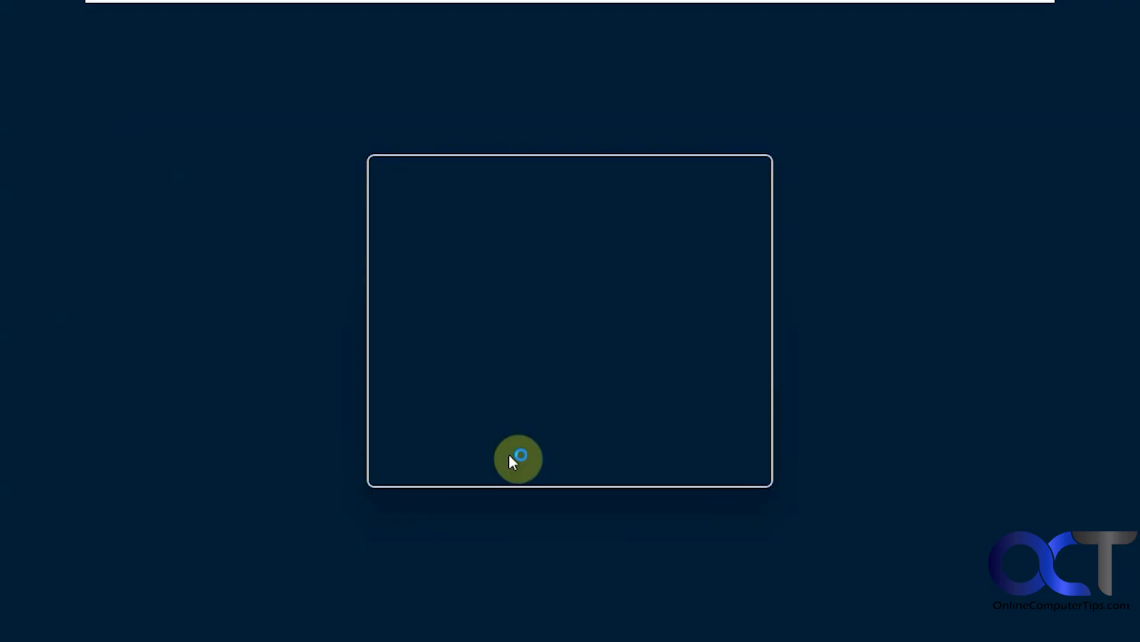
Step: Find the .xlsx key under HKEY_CLASSES_ROOT and expand it to show its subkeys
left_click(25, 67)
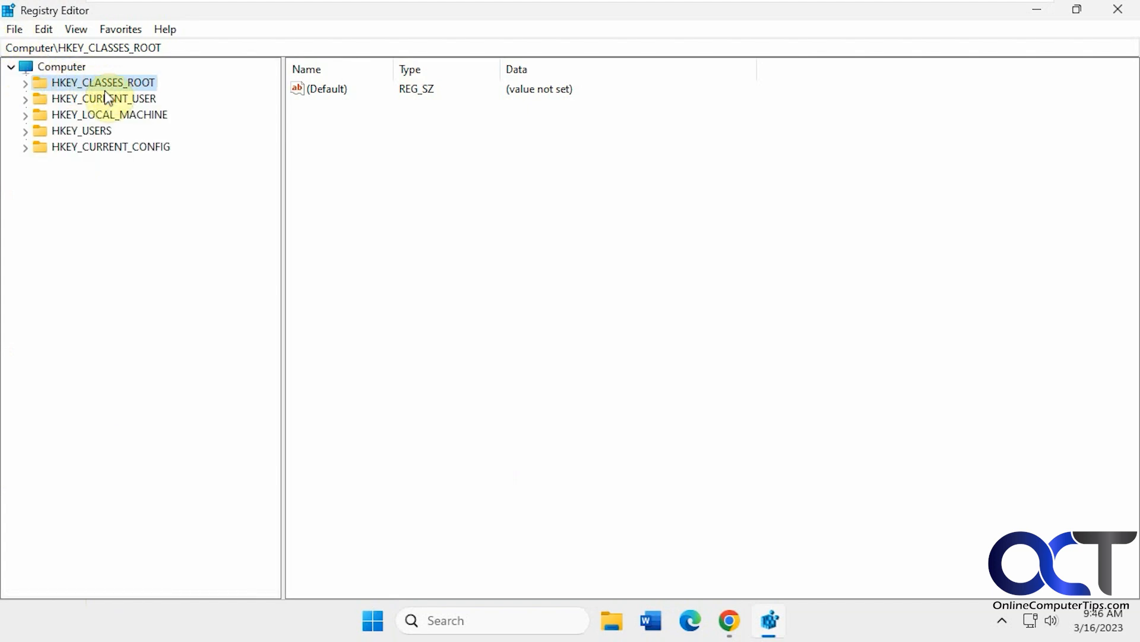
left_click(25, 83)
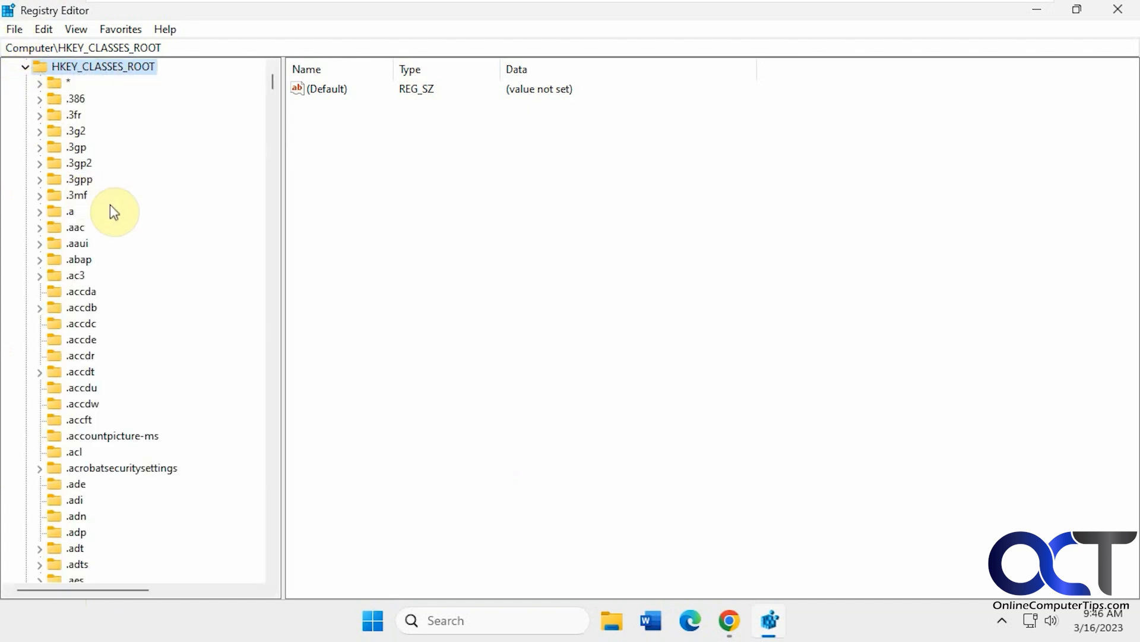
scroll(188, 183, "down", 5)
scroll(188, 185, "down", 20)
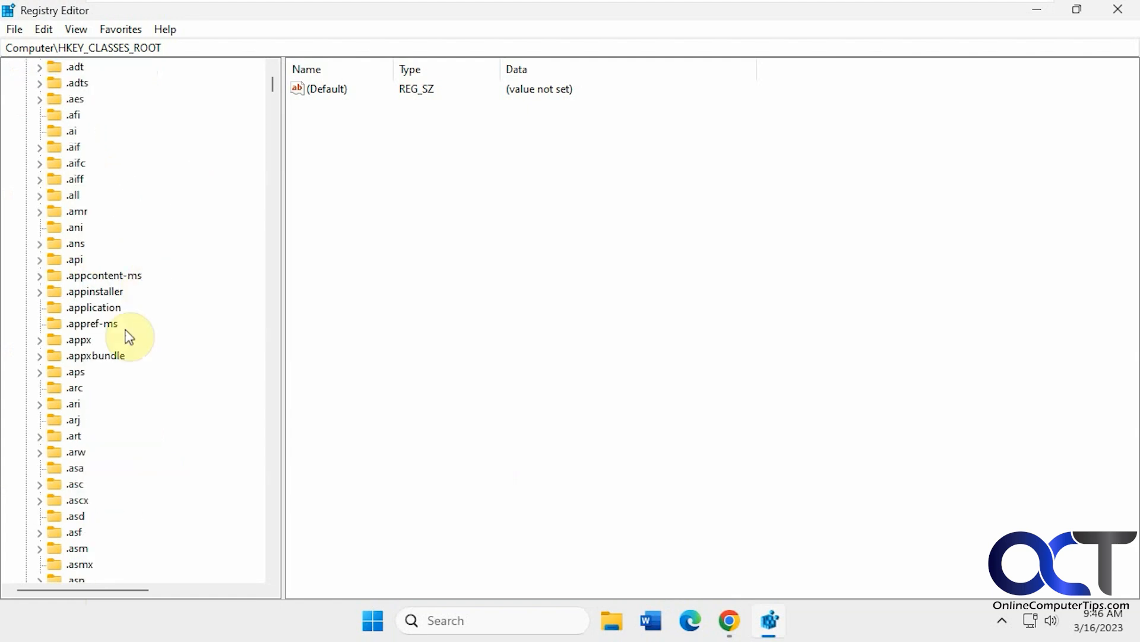
scroll(123, 337, "down", 20)
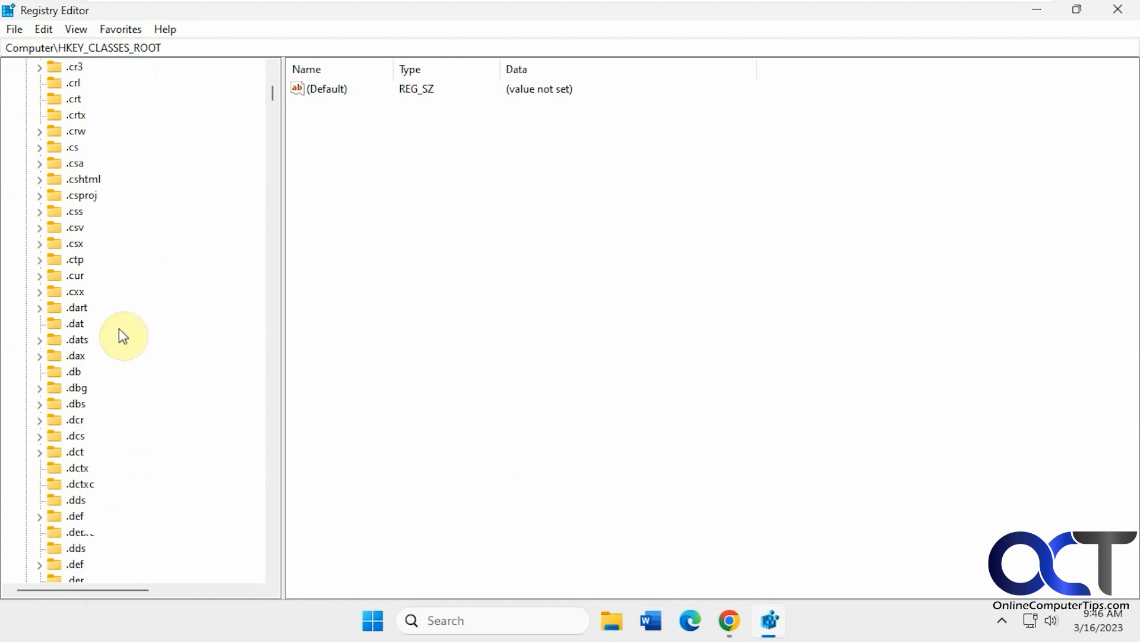
scroll(116, 339, "down", 20)
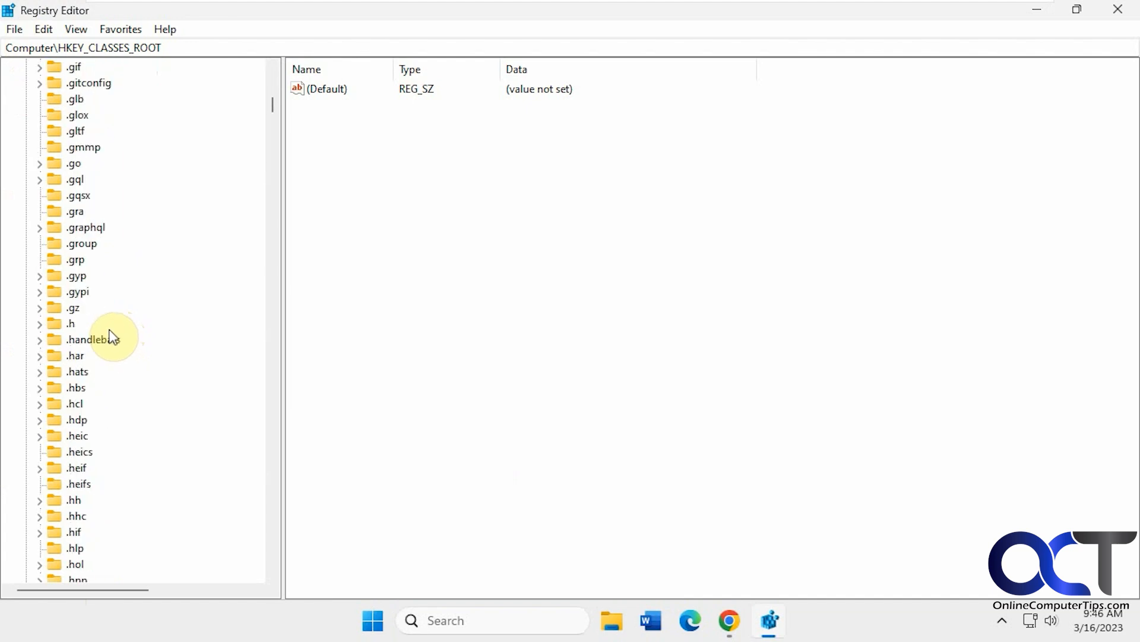
scroll(106, 345, "down", 20)
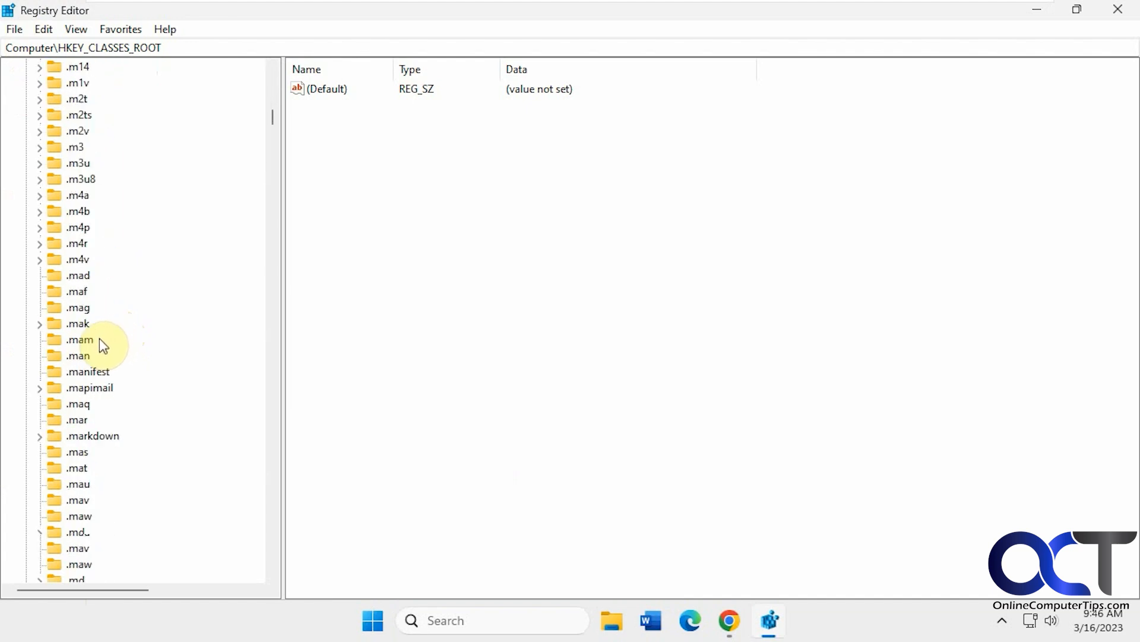
scroll(107, 351, "down", 20)
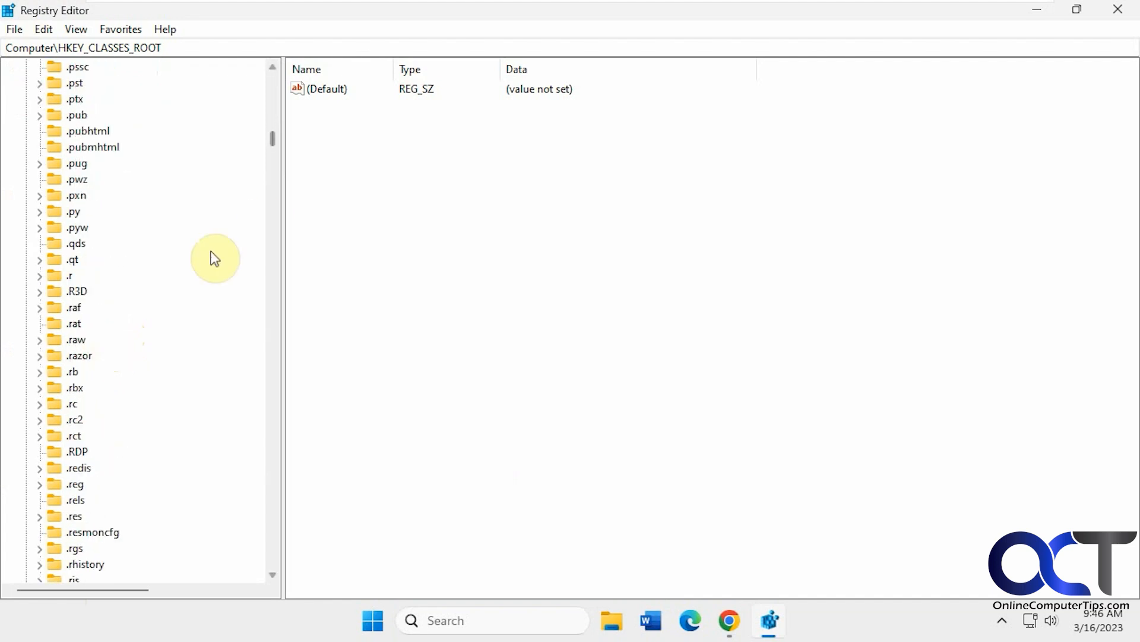
left_click_drag(275, 139, 268, 163)
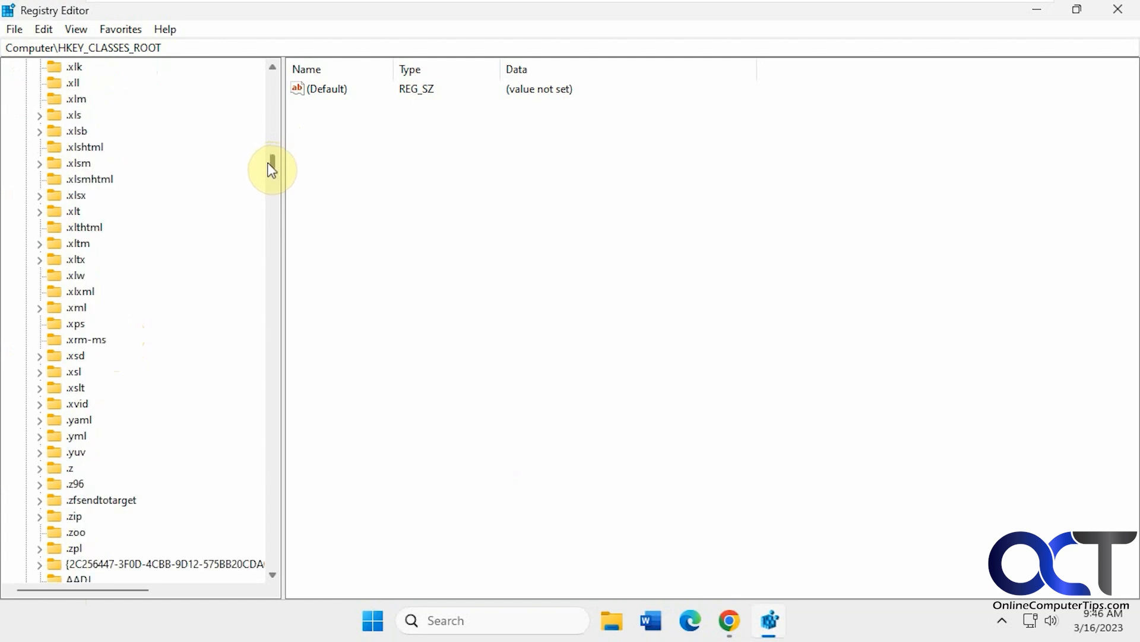
left_click(78, 195)
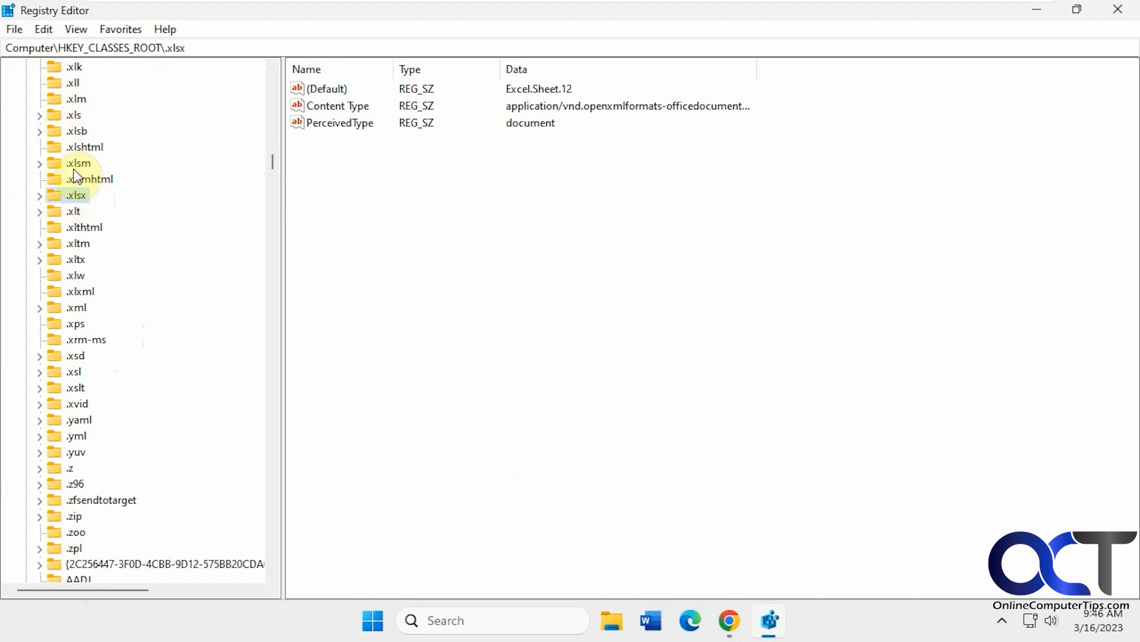
left_click(39, 196)
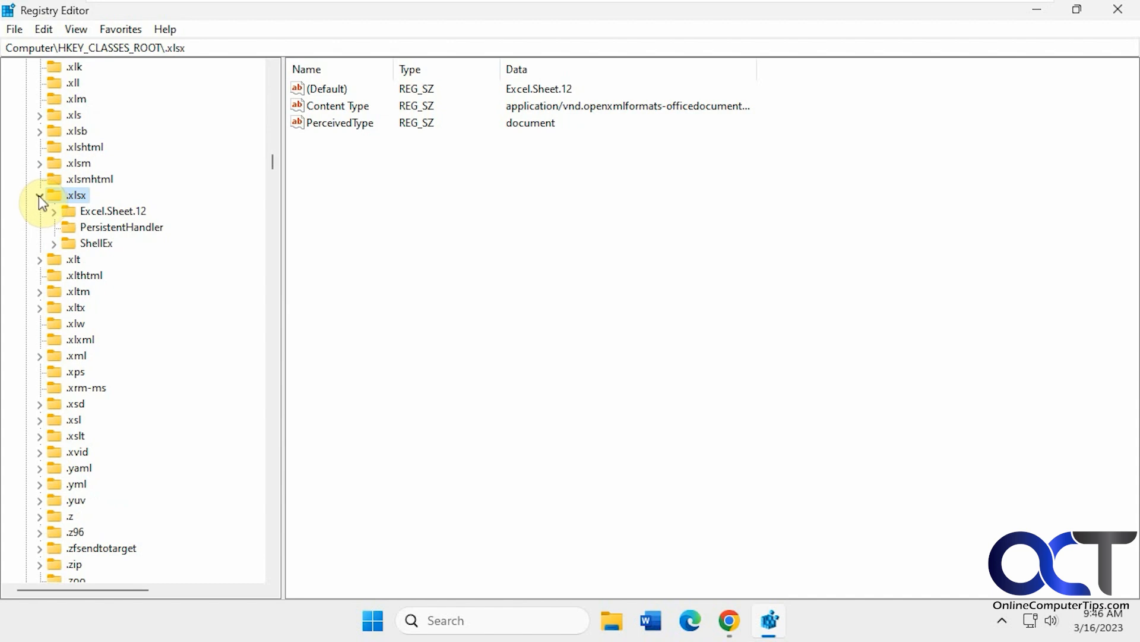
left_click(121, 217)
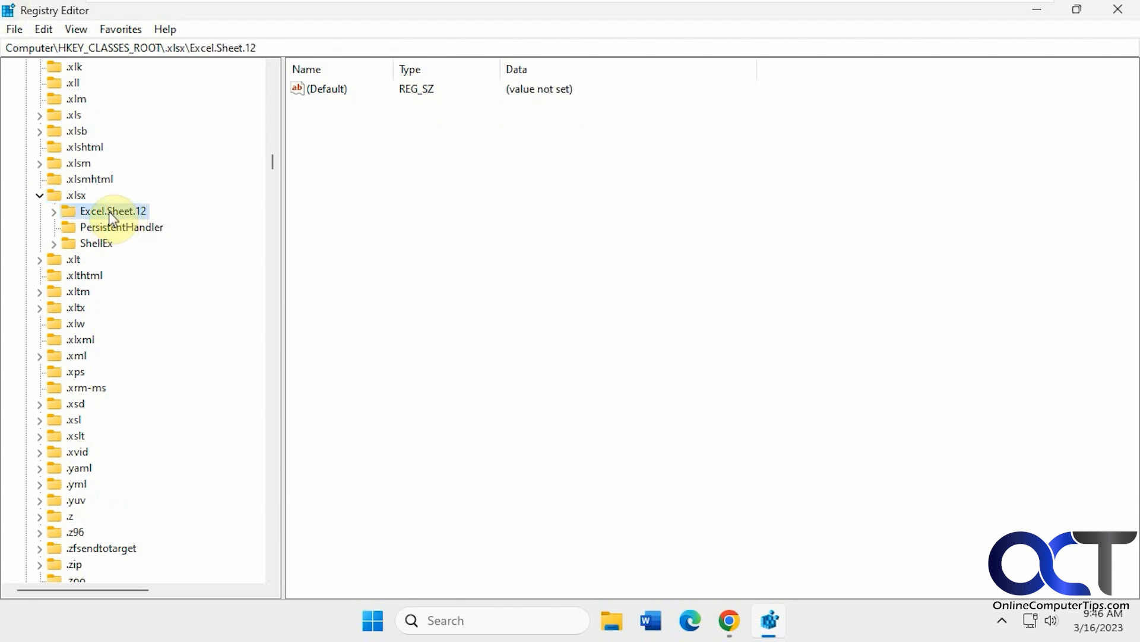
right_click(78, 197)
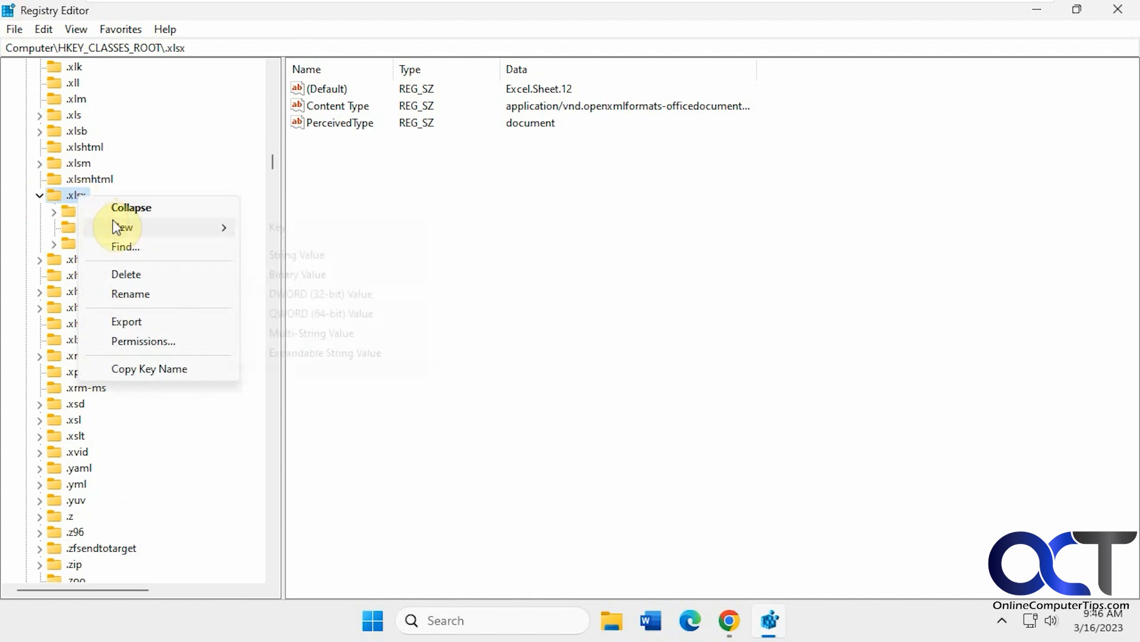
mouse_move(211, 229)
left_click(554, 234)
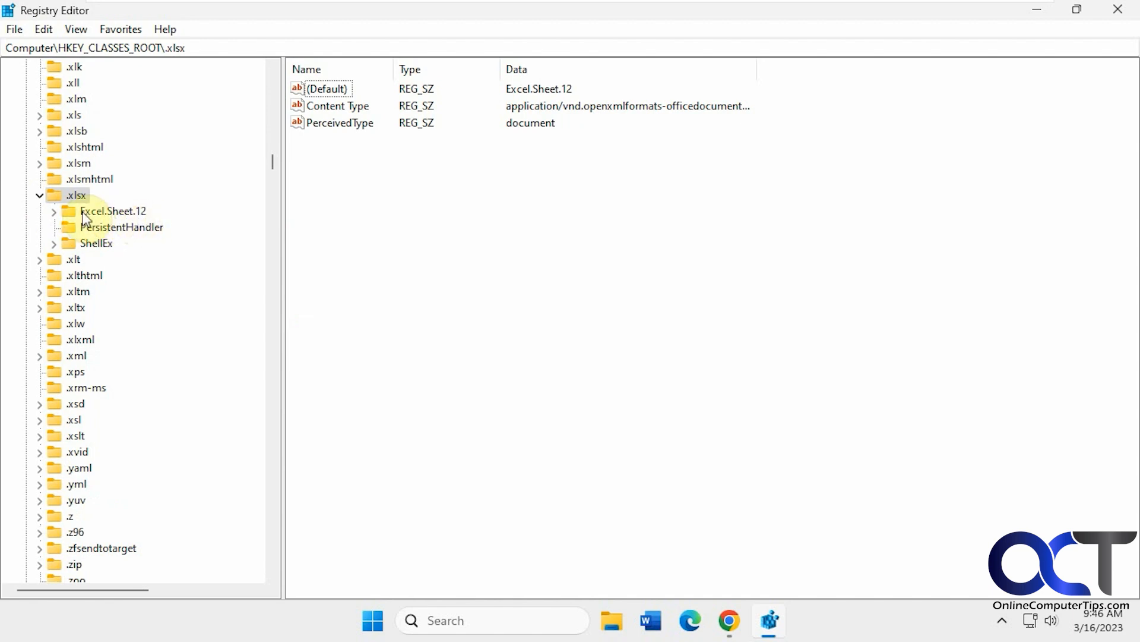
Step: Expand the Excel.Sheet.12 subkey of .xlsx and open its ShellNew key
left_click(53, 212)
left_click(113, 212)
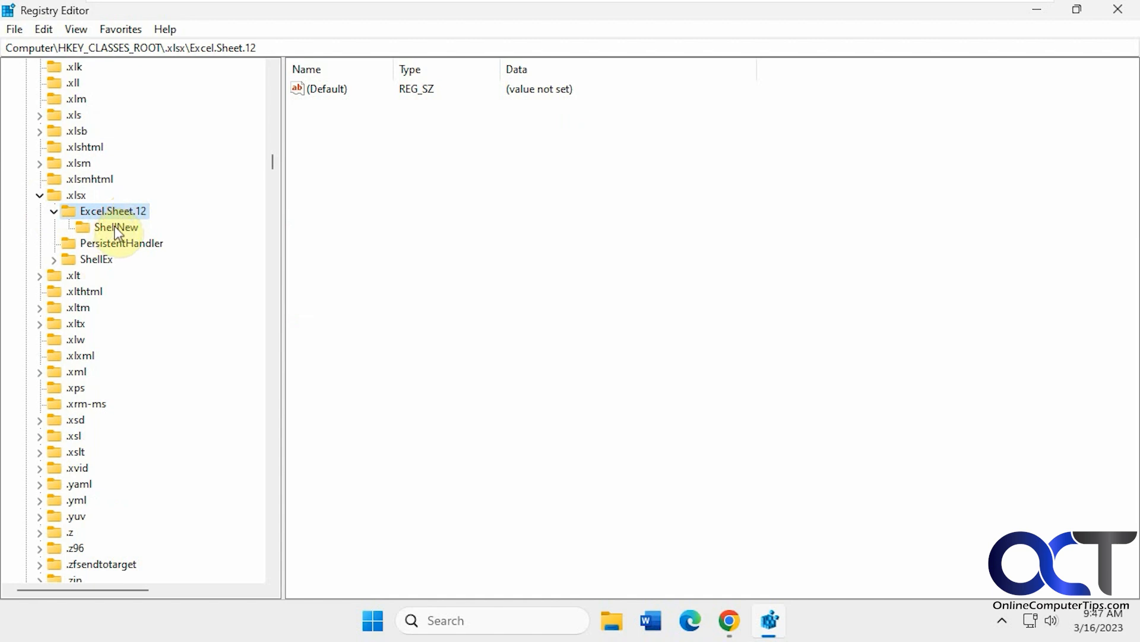
left_click(116, 227)
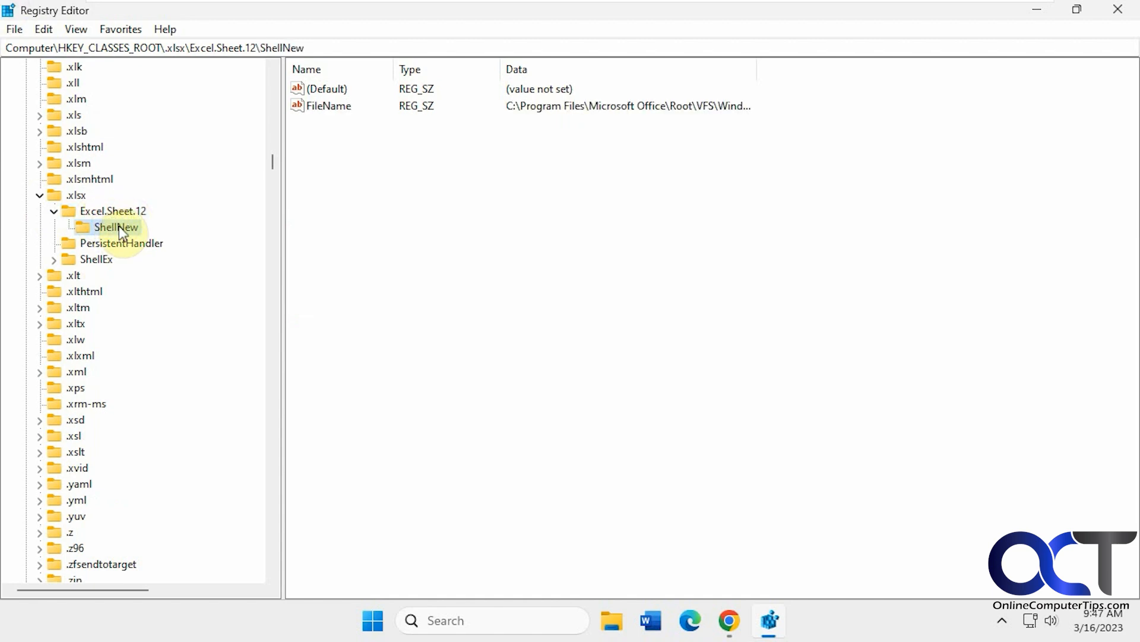
right_click(115, 213)
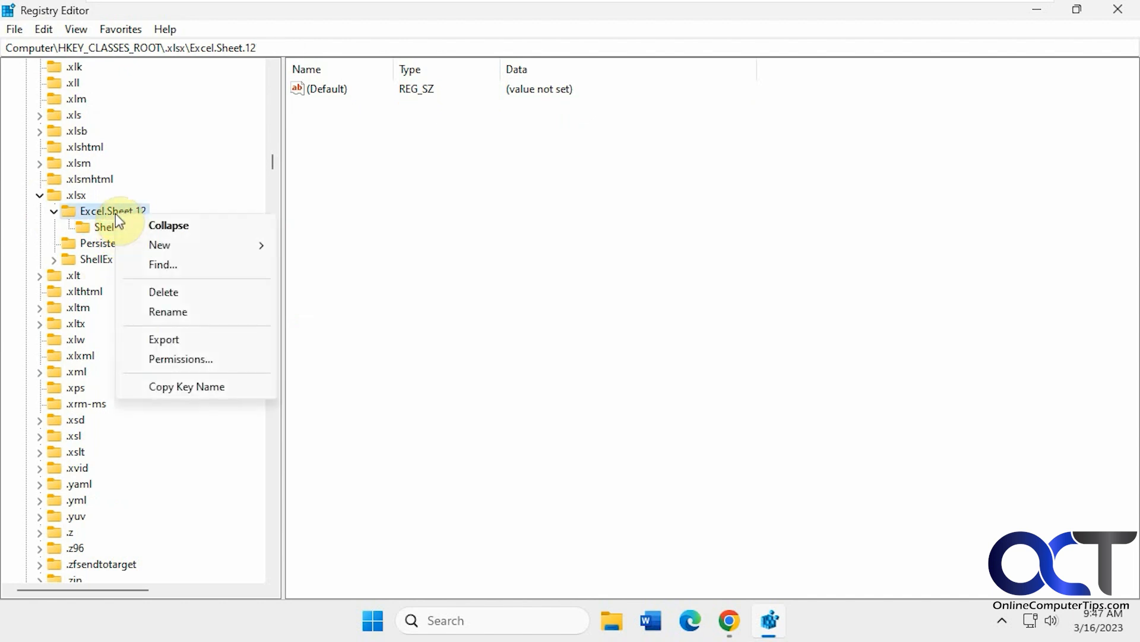
mouse_move(159, 247)
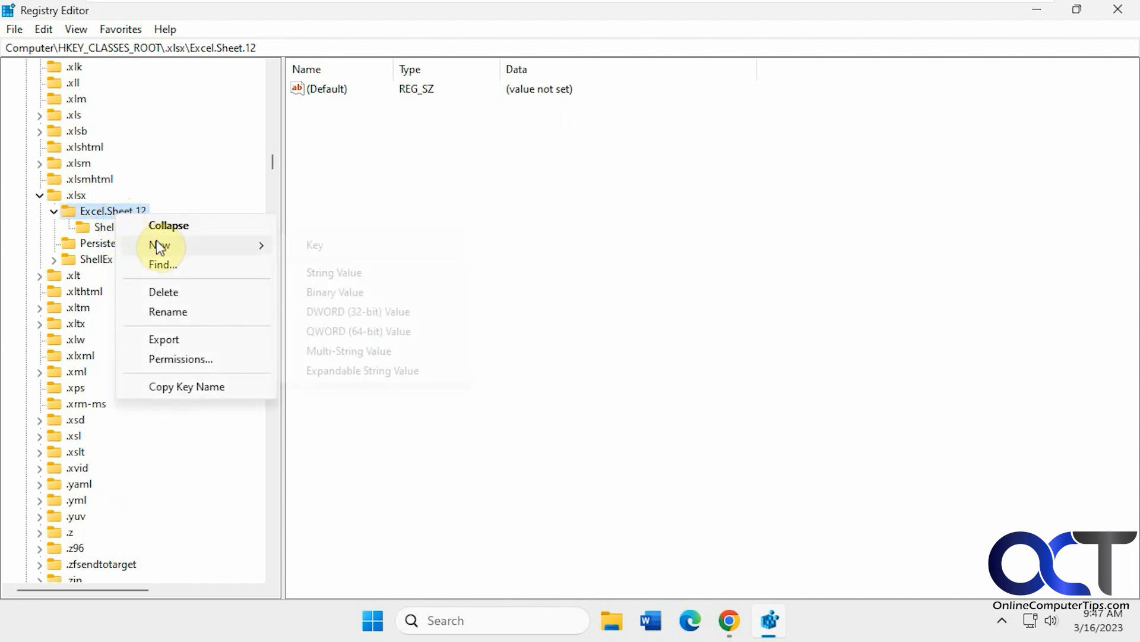
left_click(111, 230)
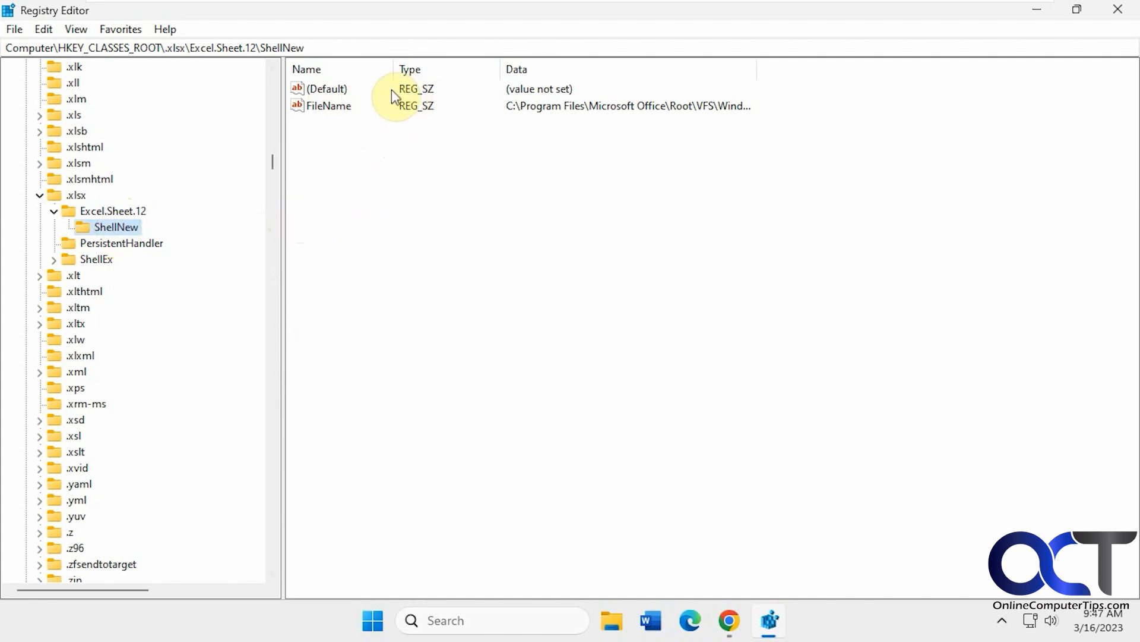
Step: Add a trial string value to the ShellNew key and delete it again
left_click(547, 90)
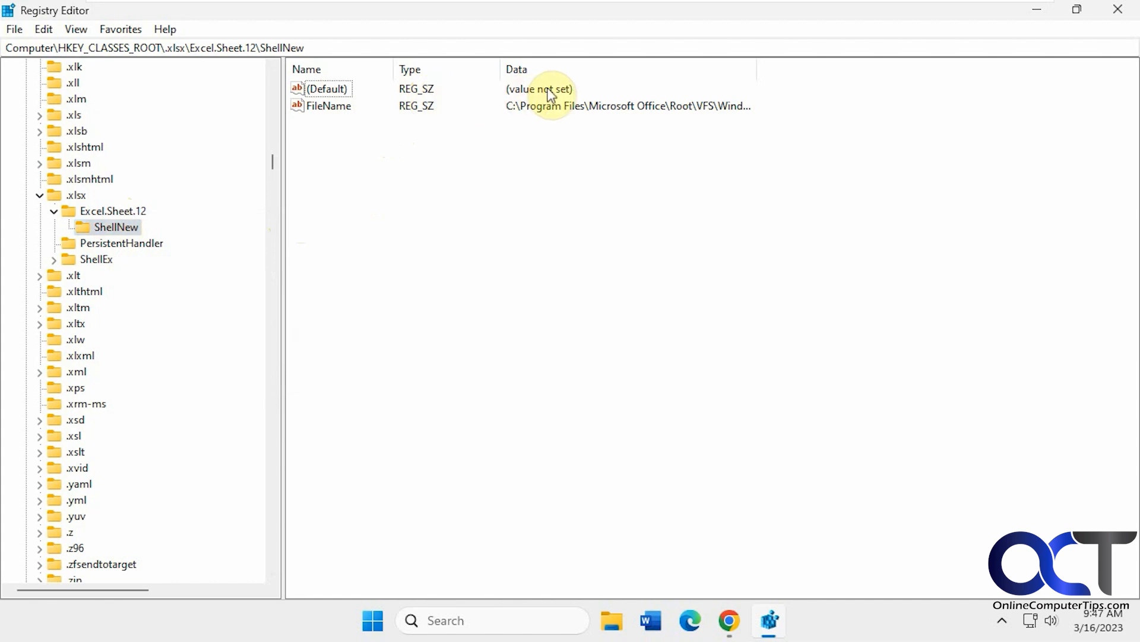
left_click(339, 107)
right_click(348, 149)
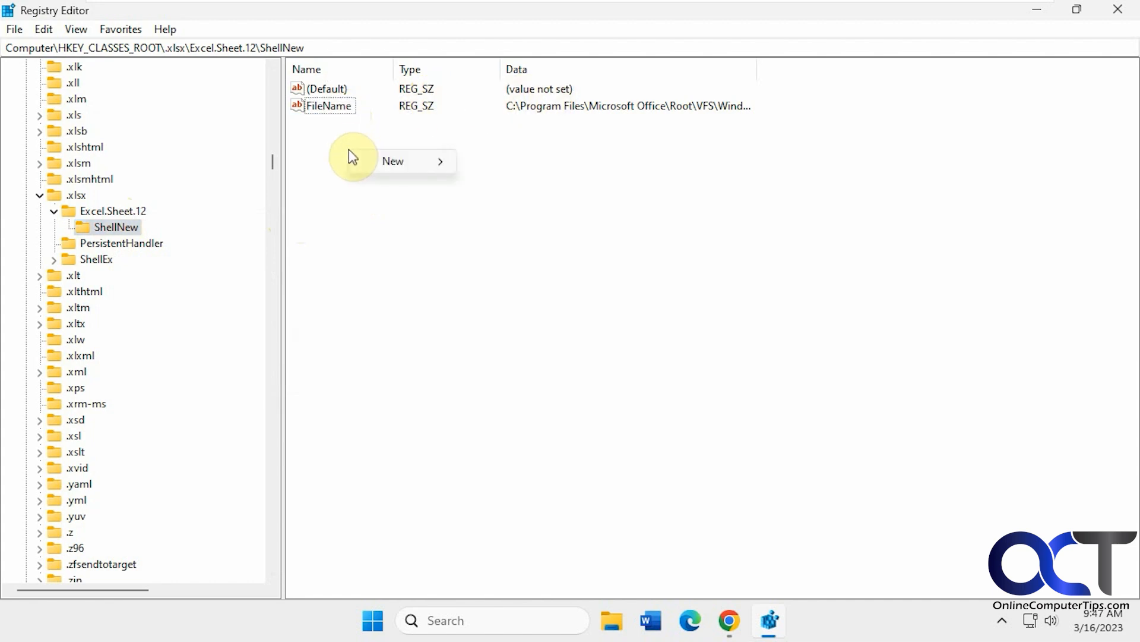
left_click(376, 160)
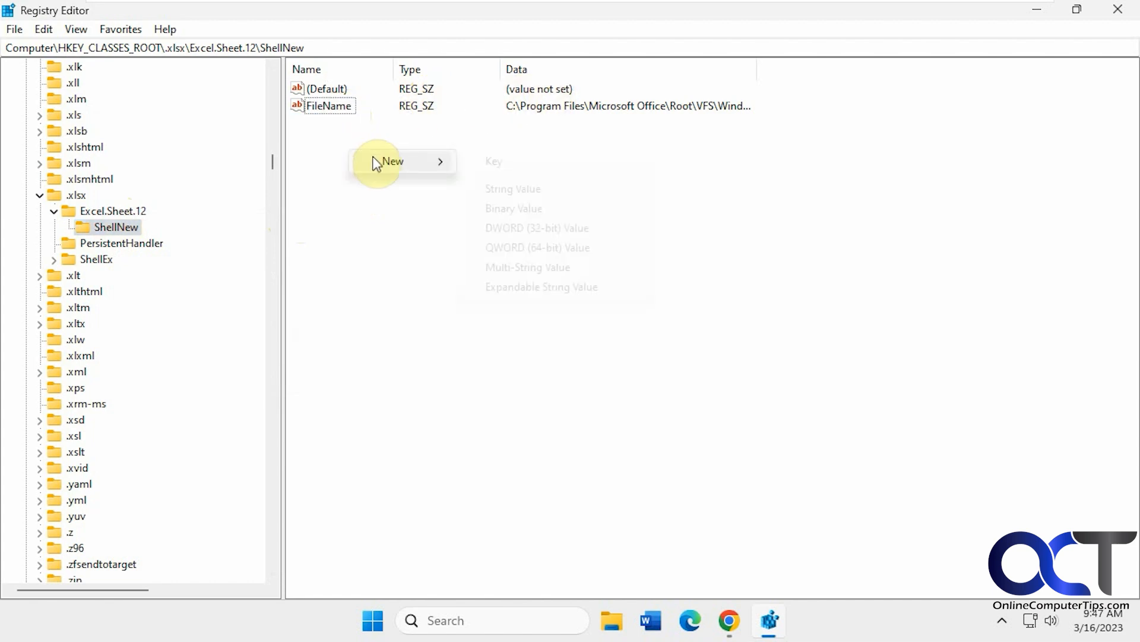
left_click(510, 189)
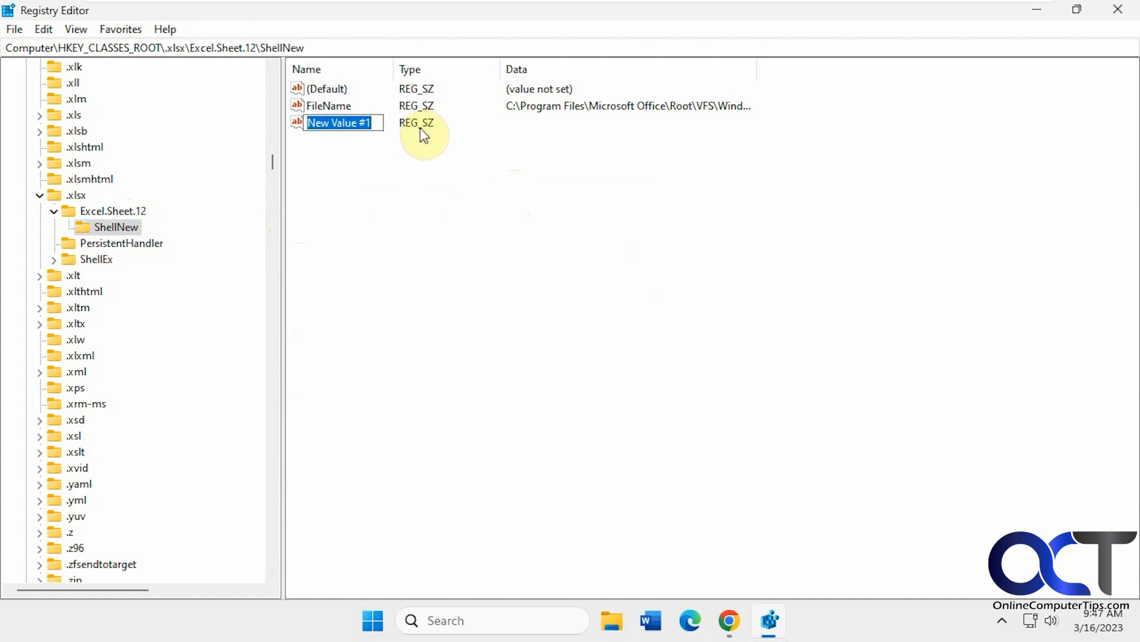
key("Return")
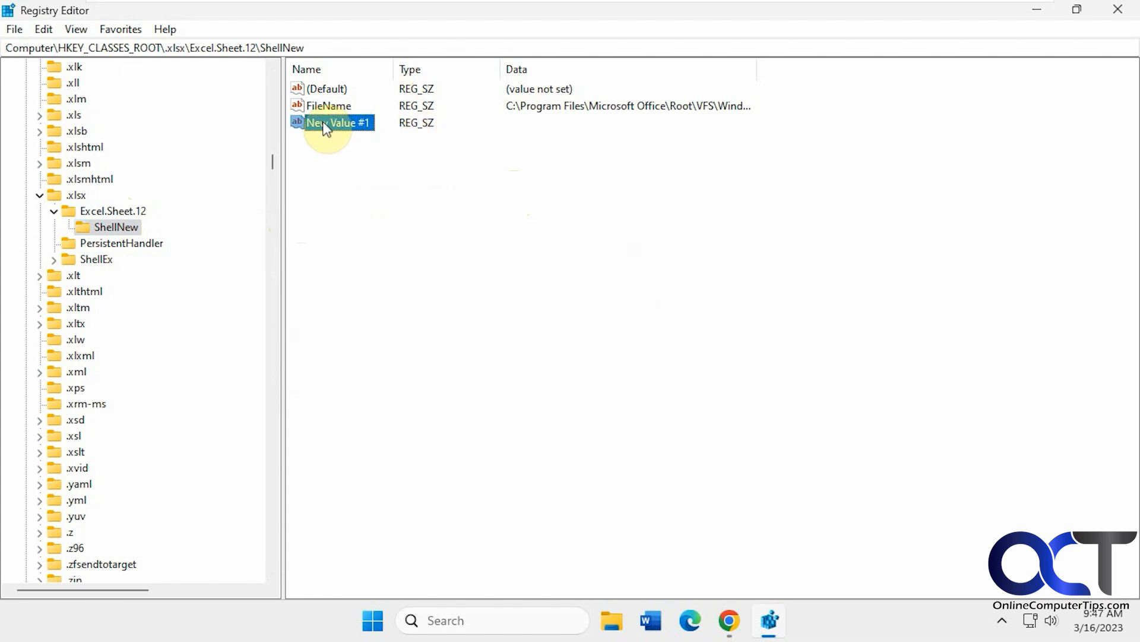
key("Delete")
left_click(689, 304)
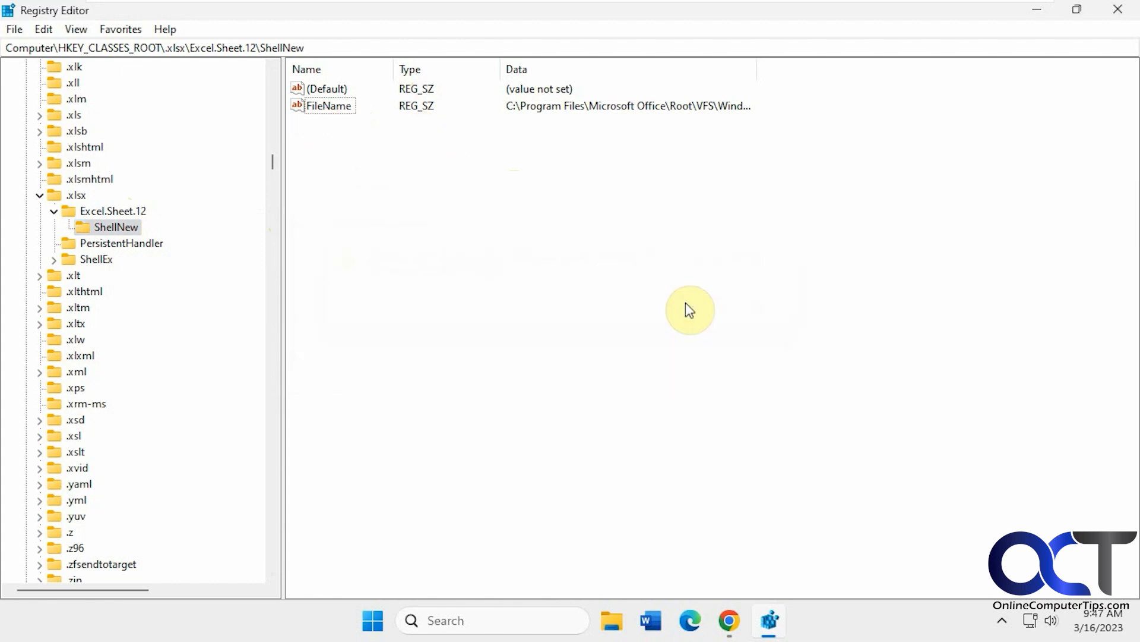
Step: Open the FileName value in ShellNew and copy the folder path C:\Program Files\Microsoft Office\Root\VFS\Windows\ShellNew\ from its data, leaving out the file name
double_click(339, 108)
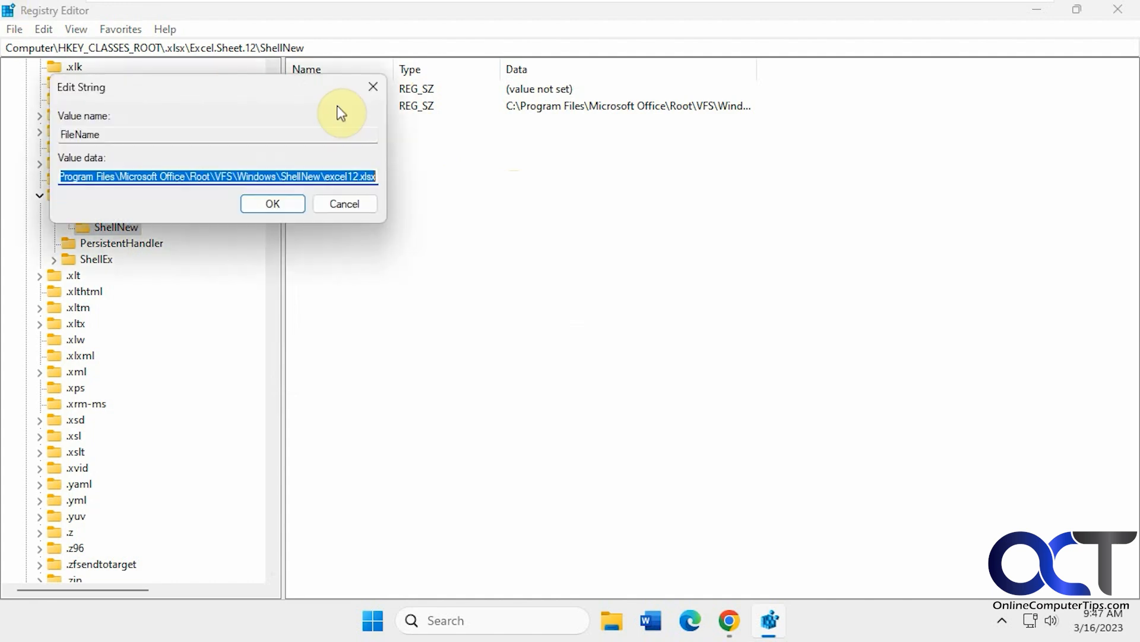
left_click(262, 140)
left_click_drag(241, 87, 597, 179)
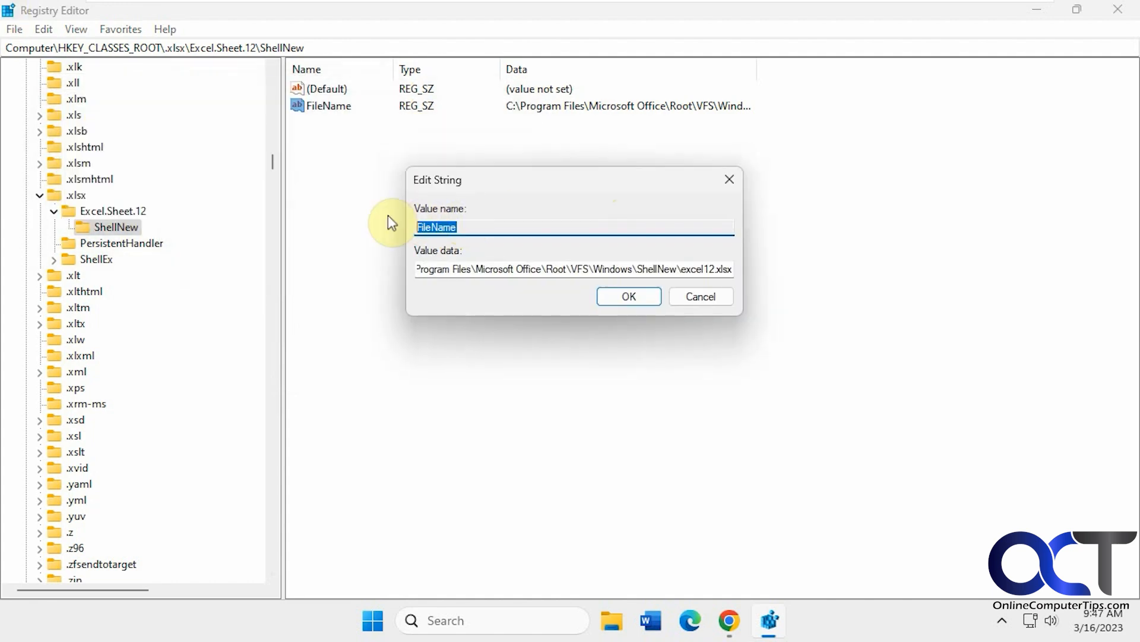
left_click(450, 267)
left_click(419, 270)
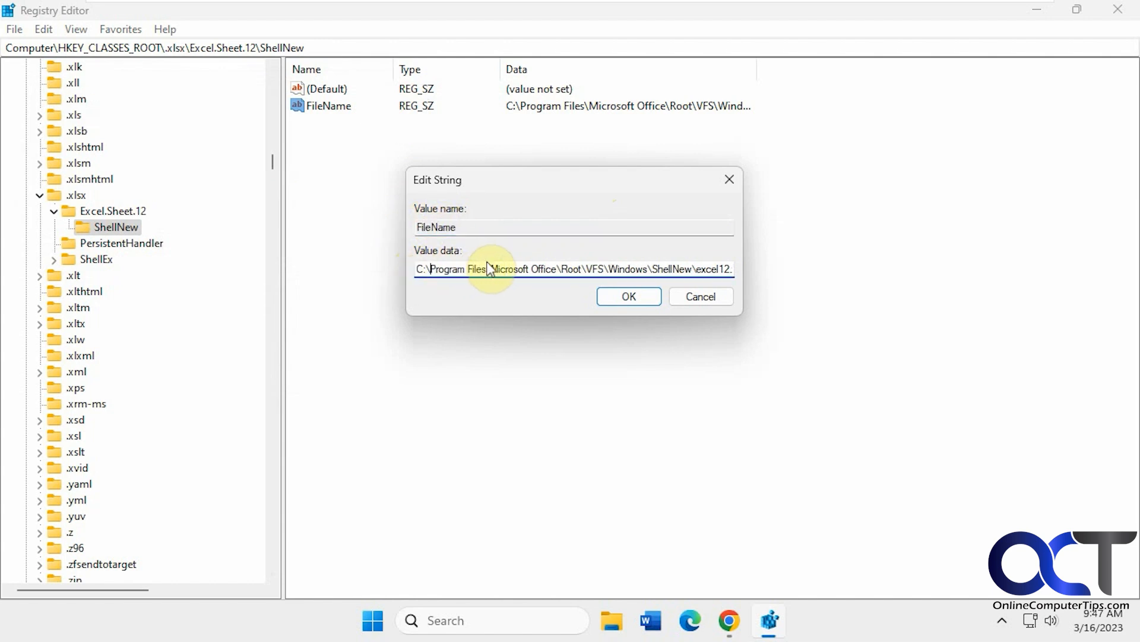
left_click_drag(438, 269, 709, 267)
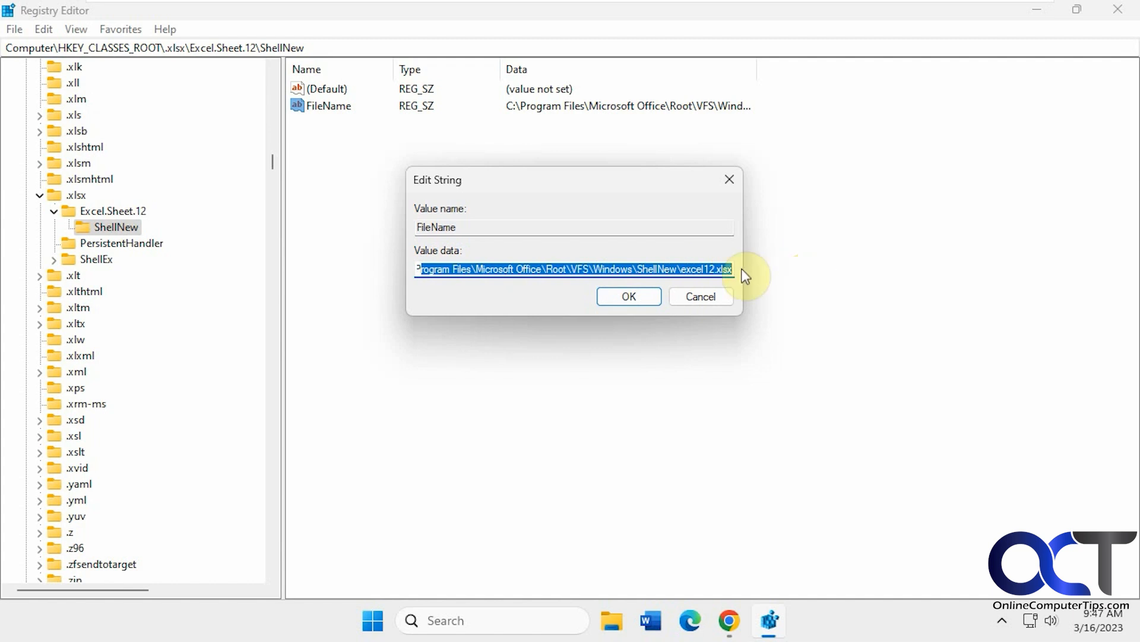
left_click(703, 268)
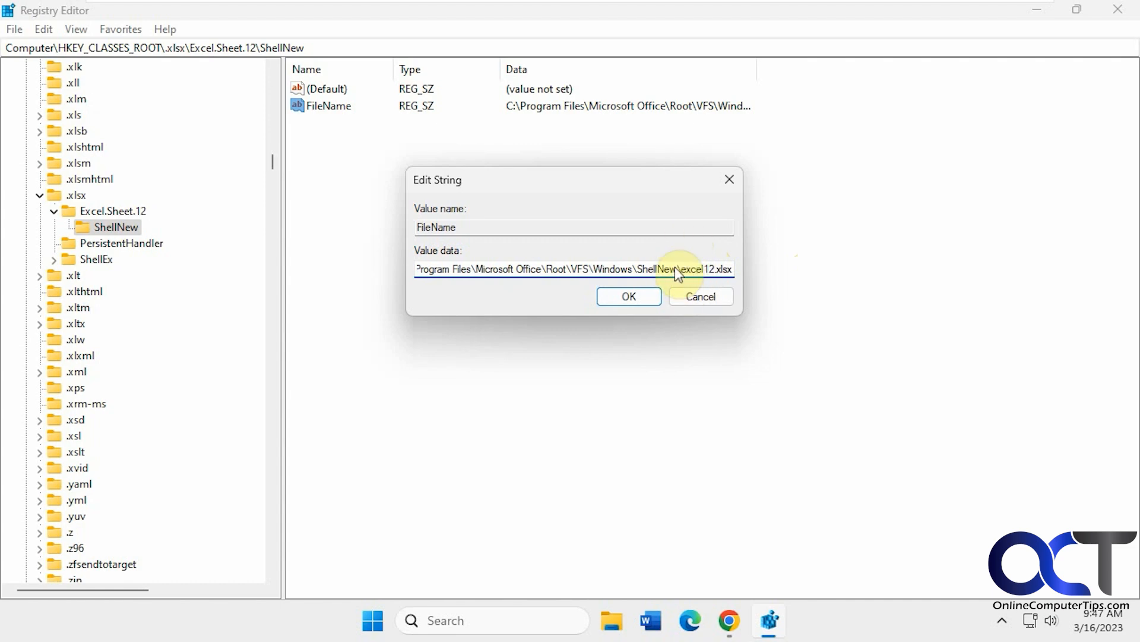
left_click_drag(677, 268, 342, 273)
key("ctrl+c")
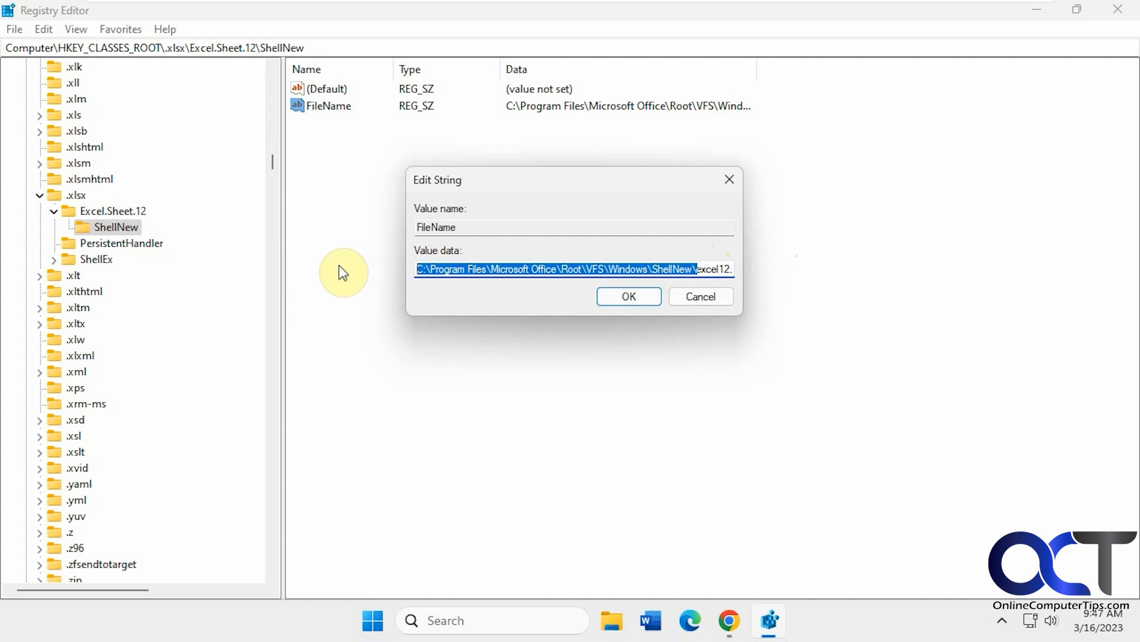
Step: Switch to File Explorer and go to the copied folder path C:\Program Files\Microsoft Office\Root\VFS\Windows\ShellNew\
left_click(613, 620)
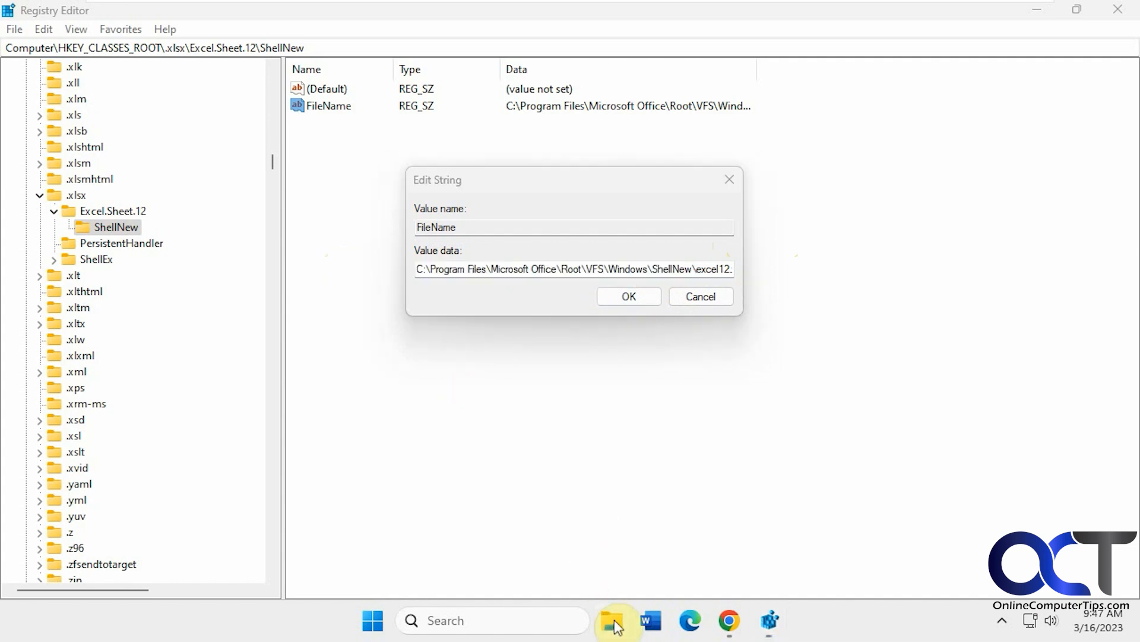
left_click(484, 138)
key("ctrl+v")
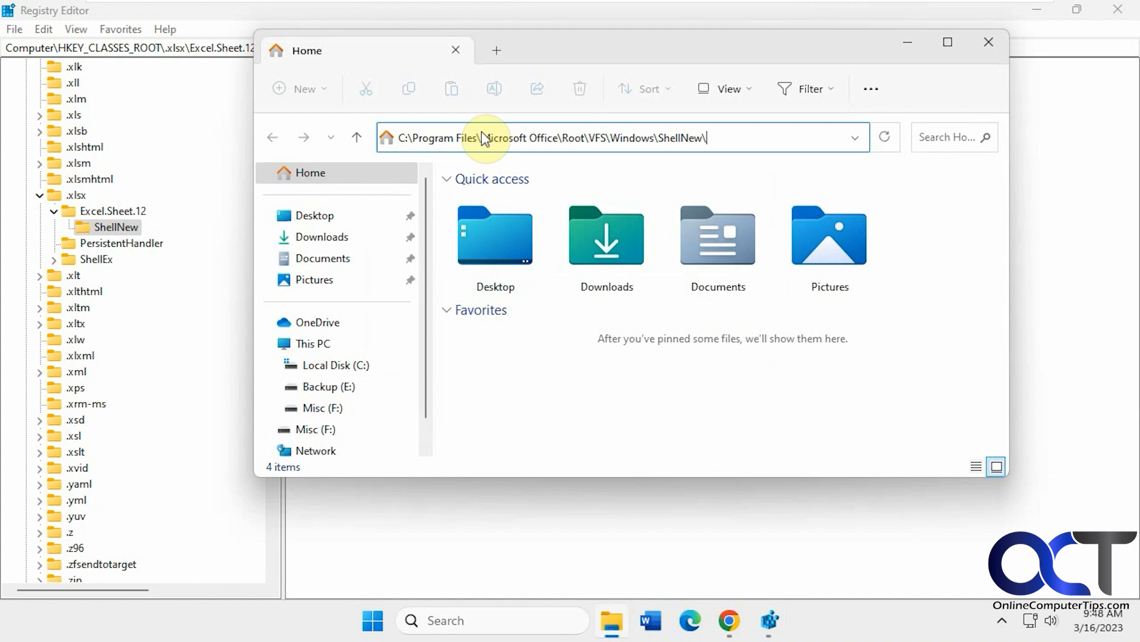
key("Return")
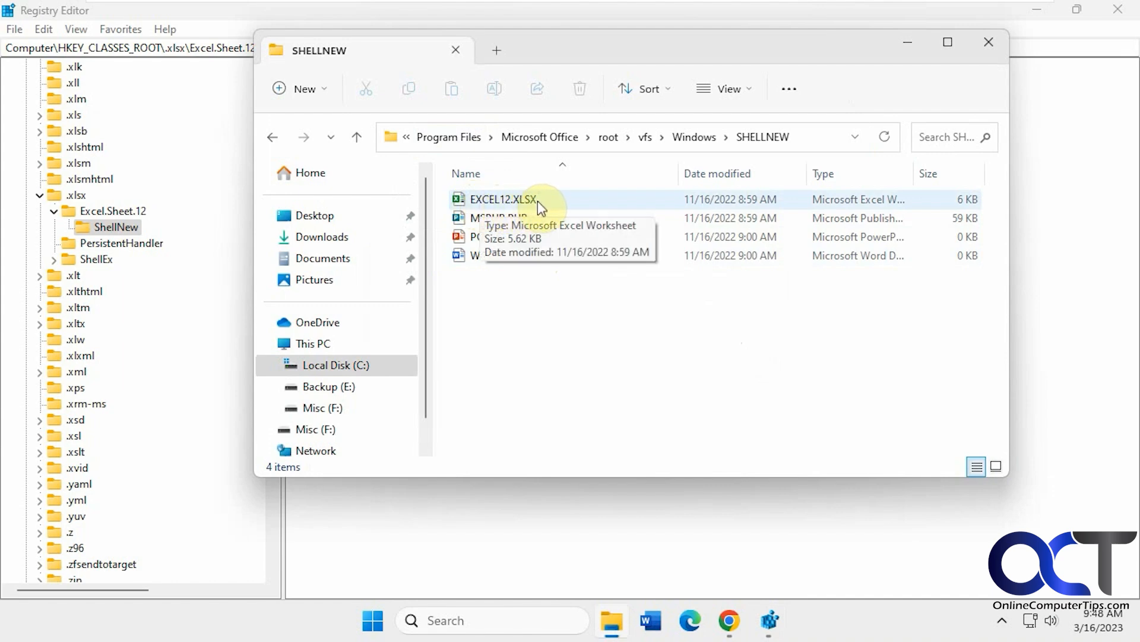
Step: Check which new item types can be created inside the SHELLNEW folder, and dismiss the options without creating anything
right_click(543, 310)
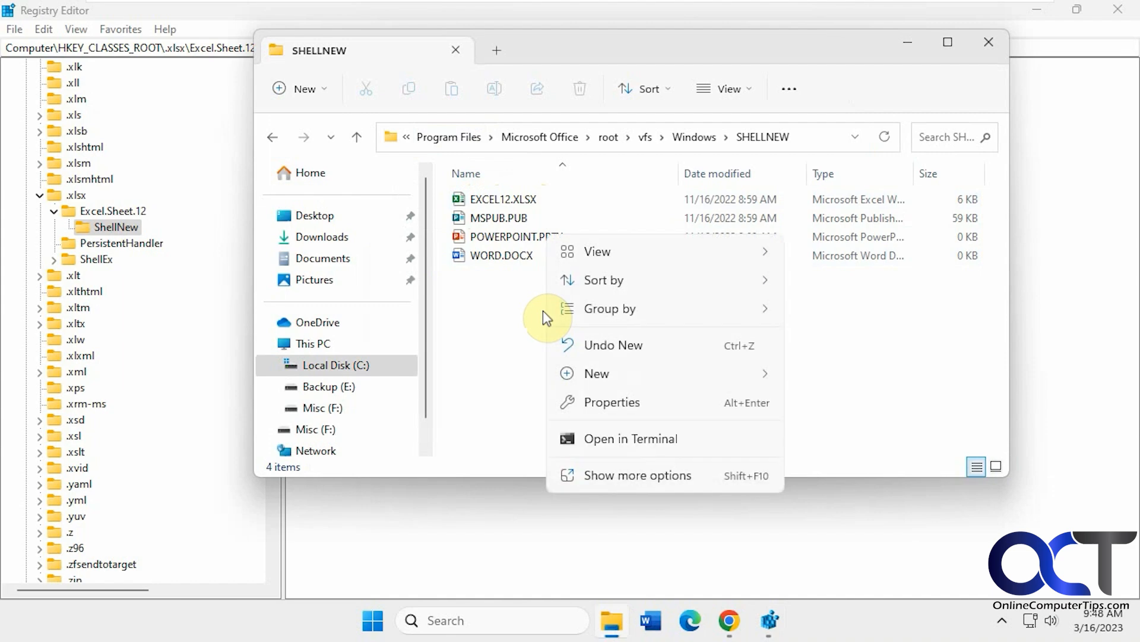
mouse_move(616, 383)
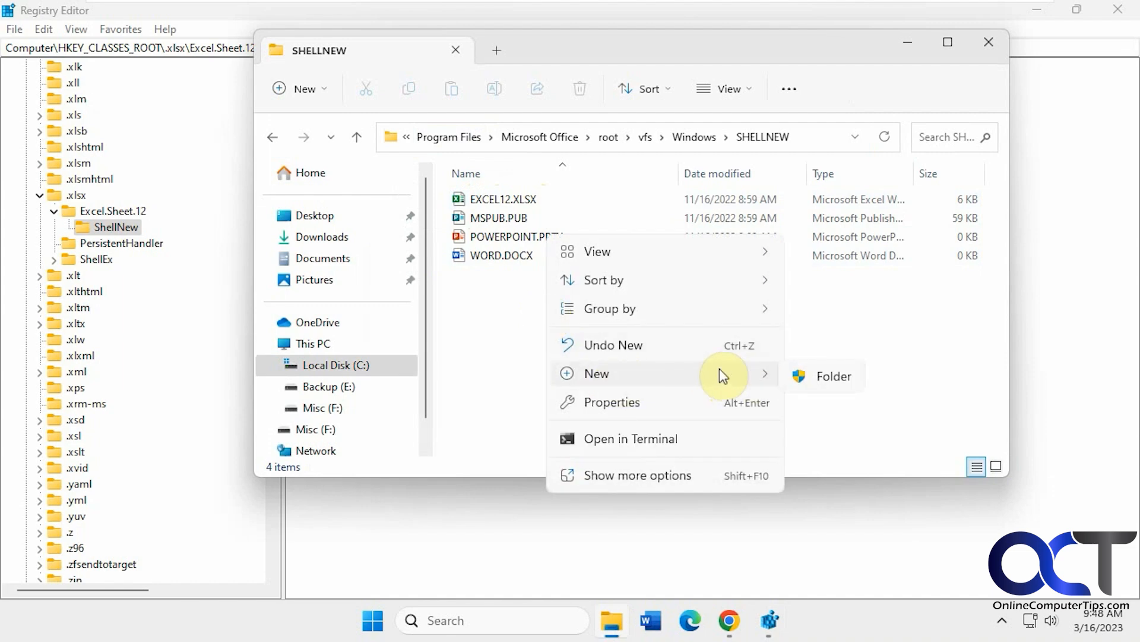
left_click(513, 331)
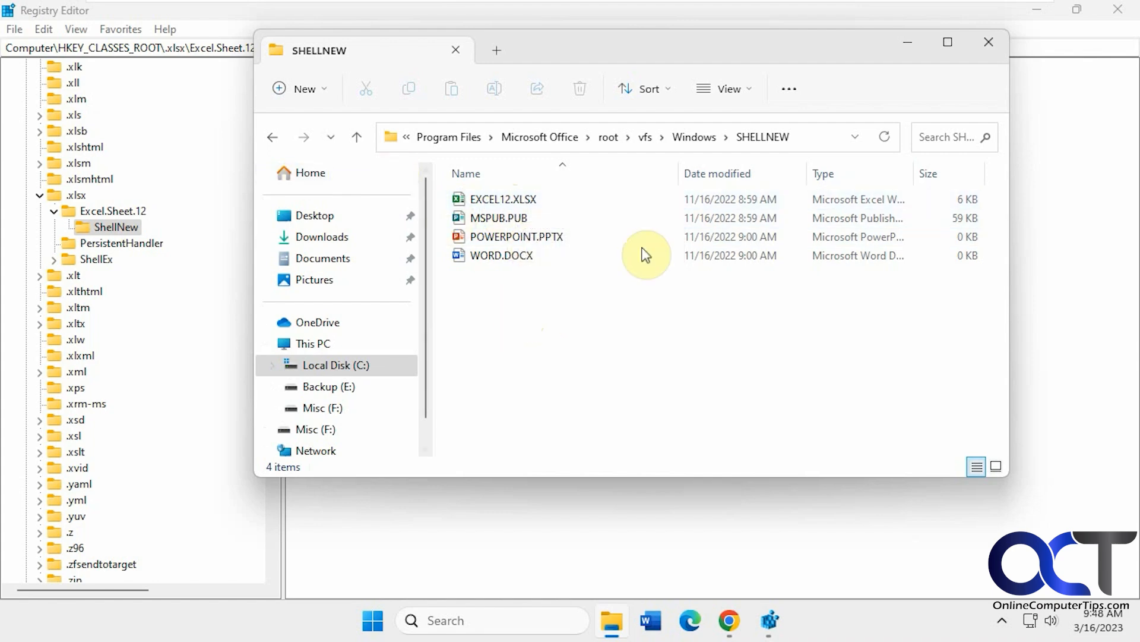
Step: Compare the SHELLNEW folder's full path with the FileName data in Registry Editor, highlight excel12.xlsx there, and cancel the edit
left_click(804, 137)
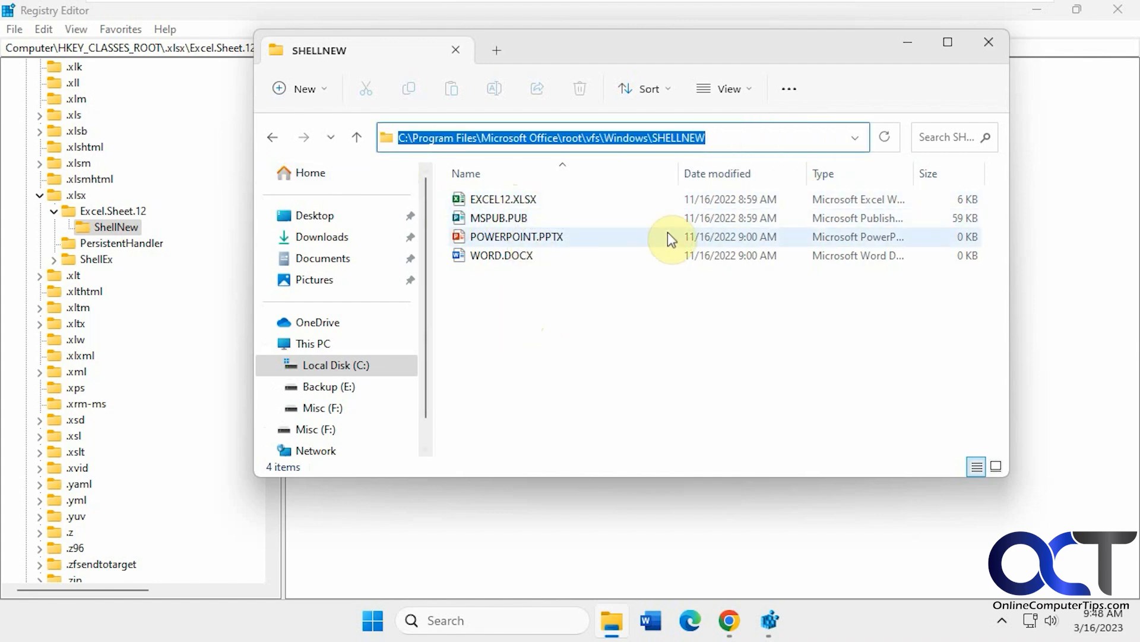
left_click(123, 226)
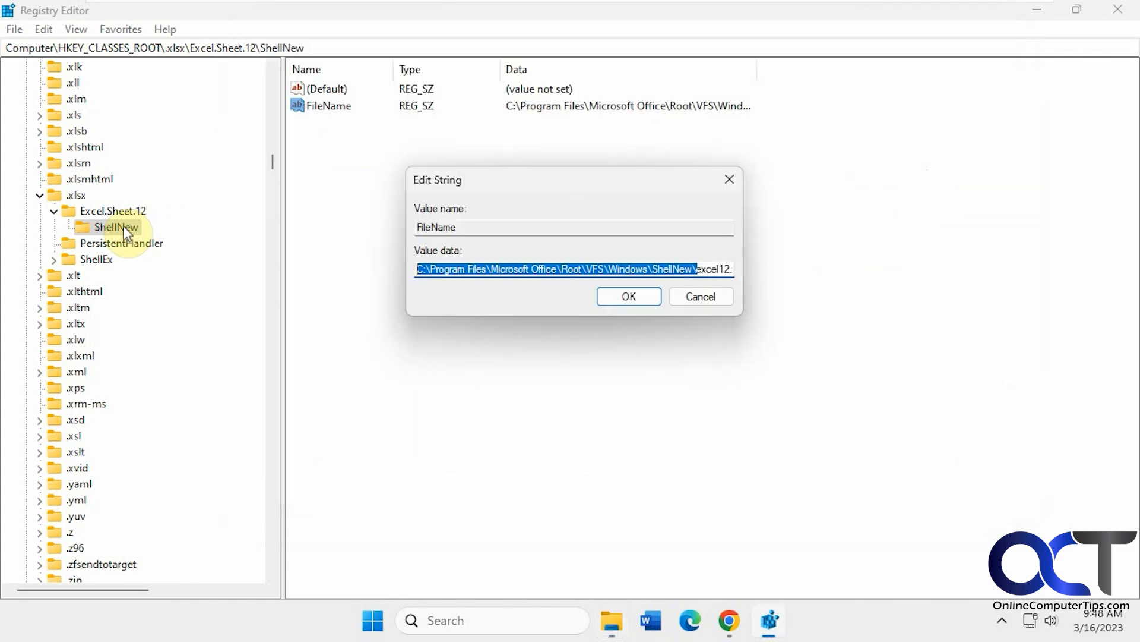
left_click(624, 268)
left_click_drag(689, 267, 705, 267)
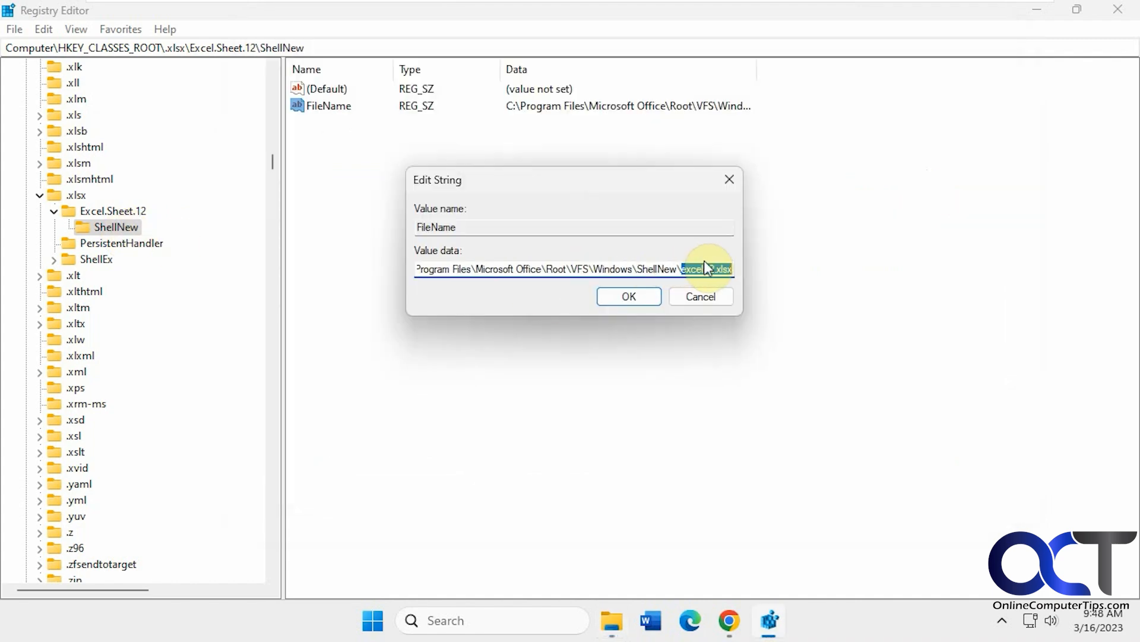
left_click(701, 296)
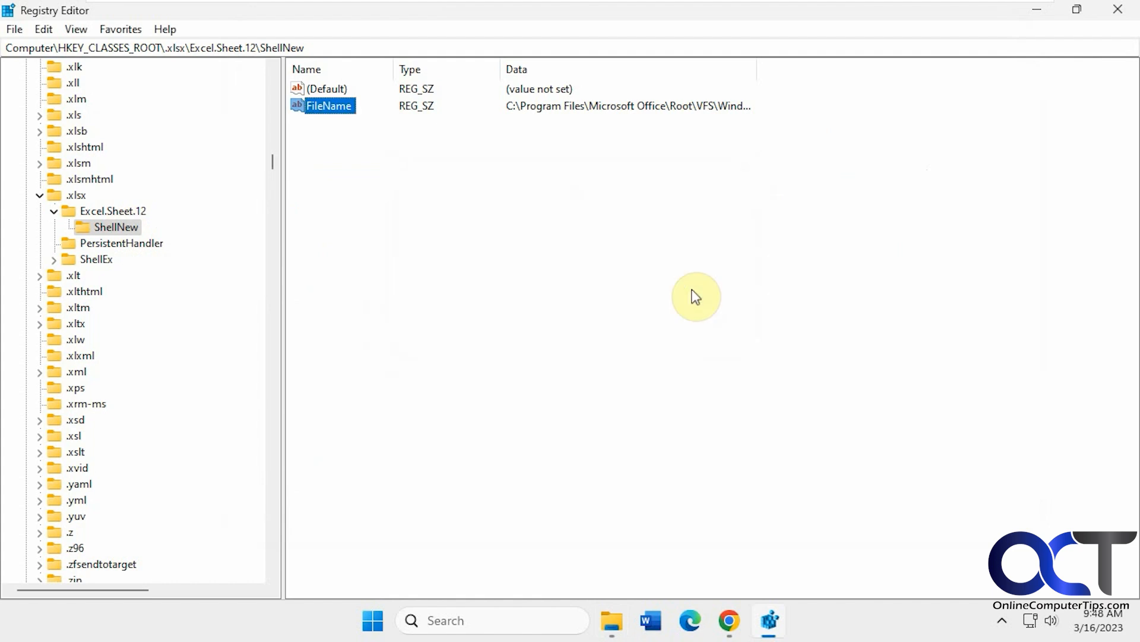
Step: Examine the PersistentHandler key of .xlsx, then expand ShellEx and look through its subkeys, including PropertyHandler
left_click(107, 245)
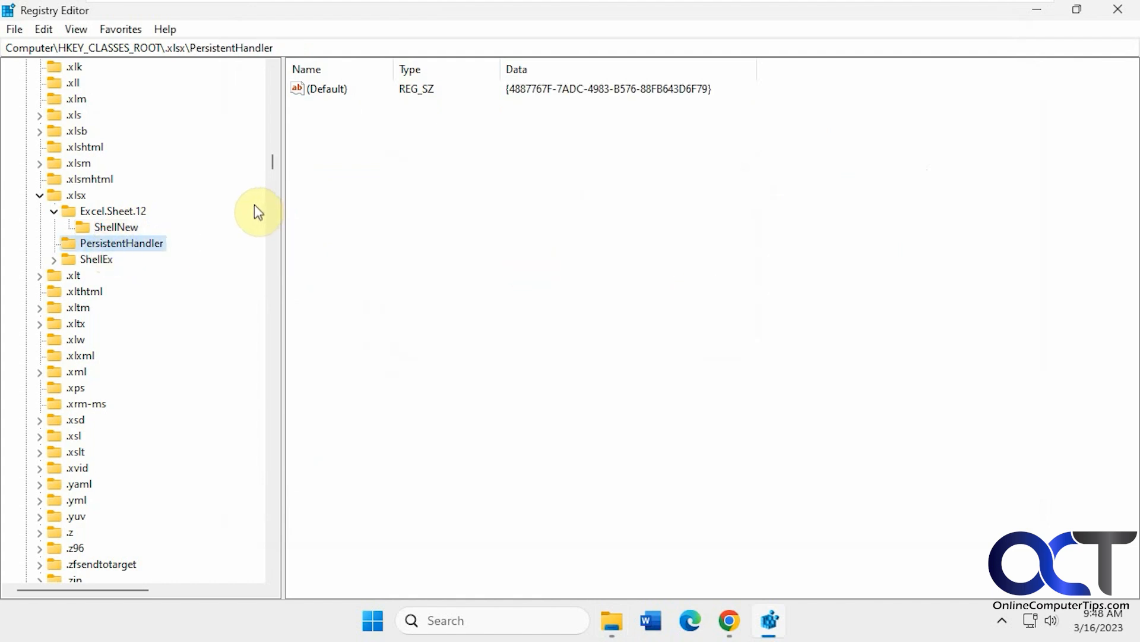
left_click(54, 259)
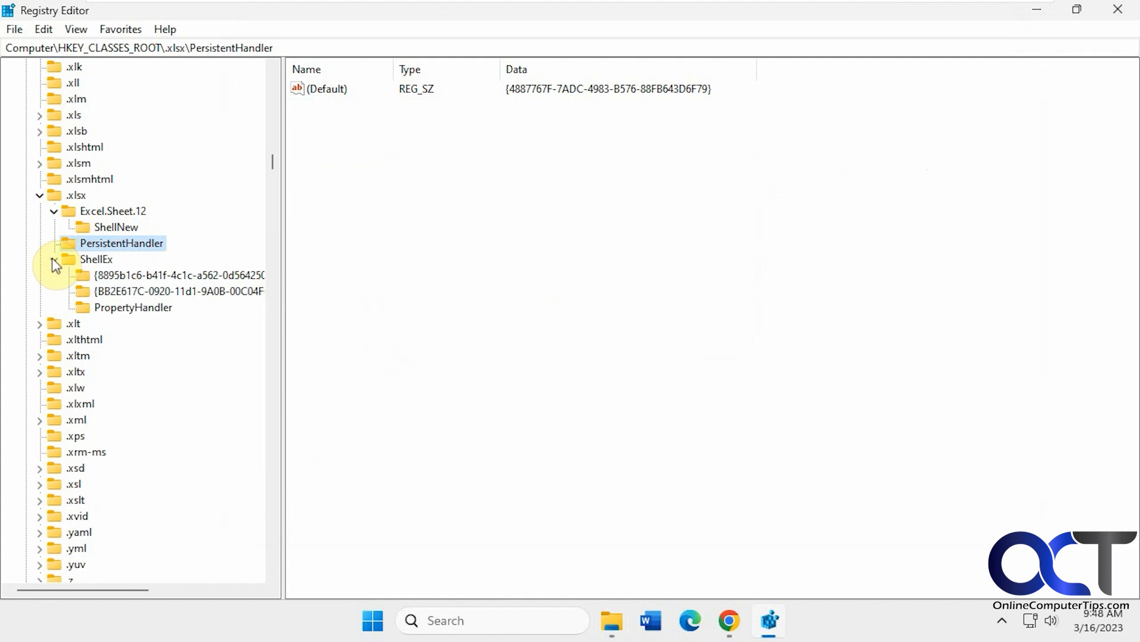
left_click(93, 260)
left_click(104, 275)
left_click(116, 290)
left_click(129, 305)
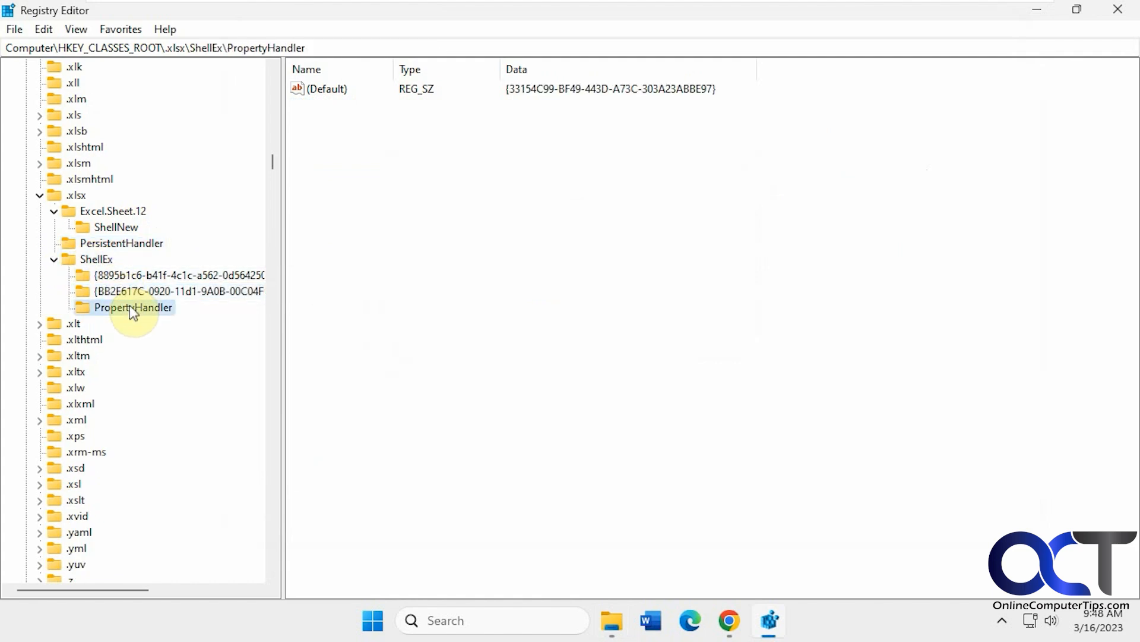
left_click(130, 274)
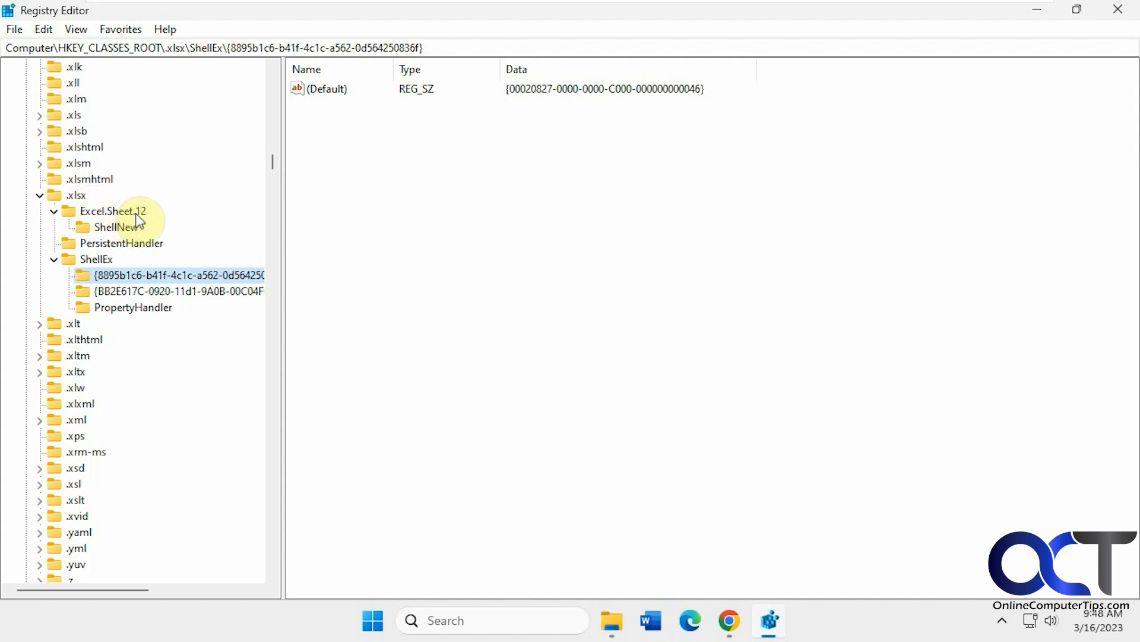
Step: Return to ShellNew under Excel.Sheet.12, reopen the FileName value to check the file name ending its path, and cancel the edit
left_click(118, 212)
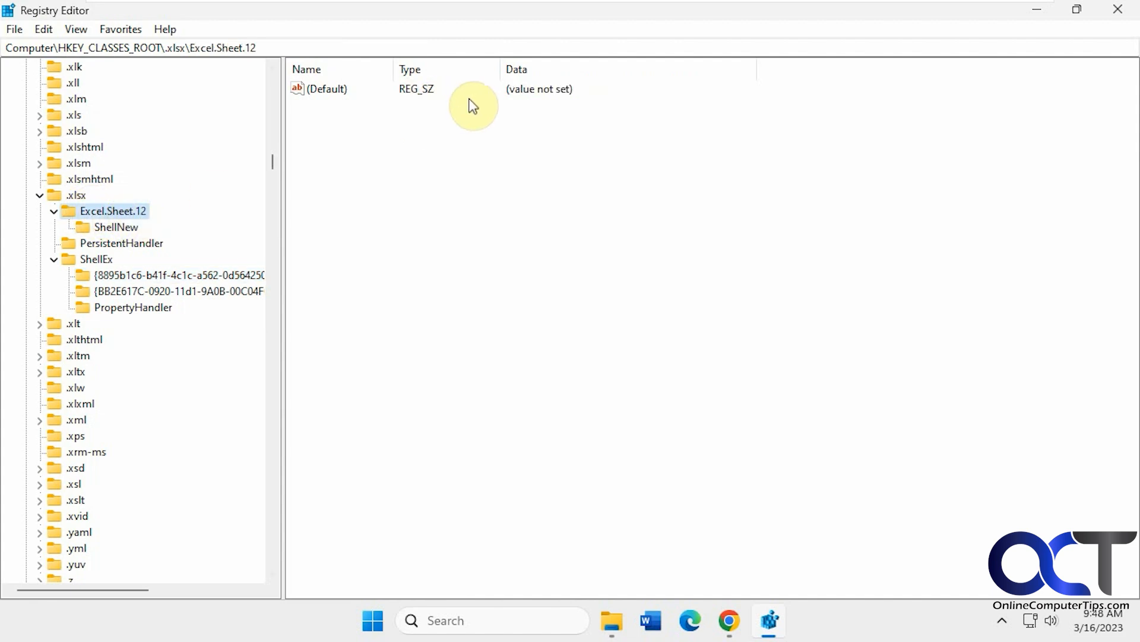
left_click(119, 228)
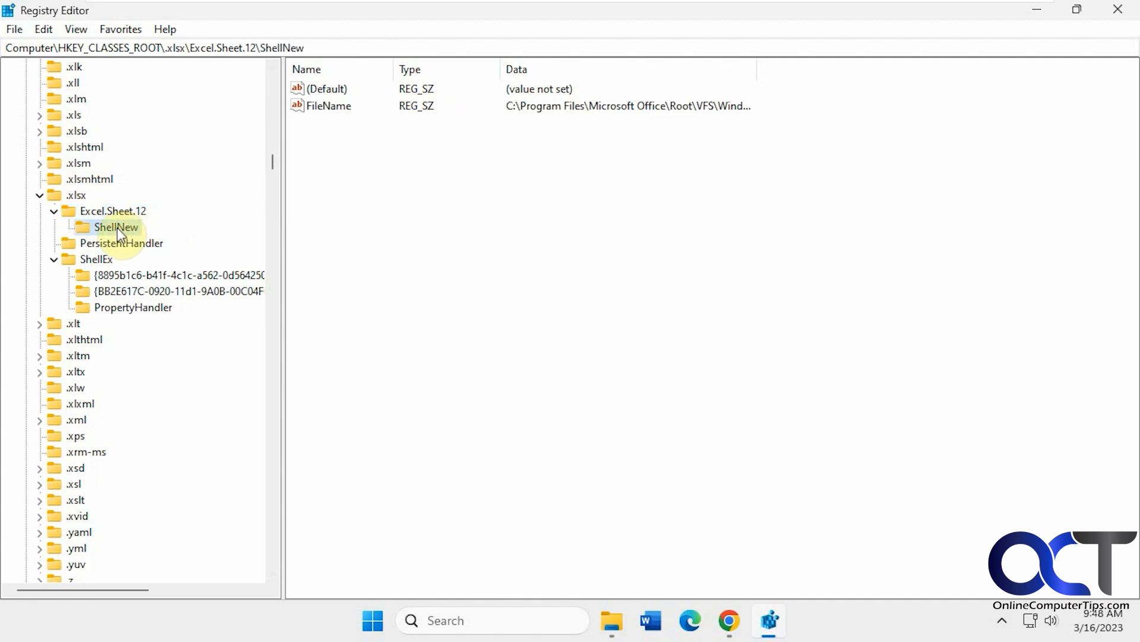
left_click(317, 107)
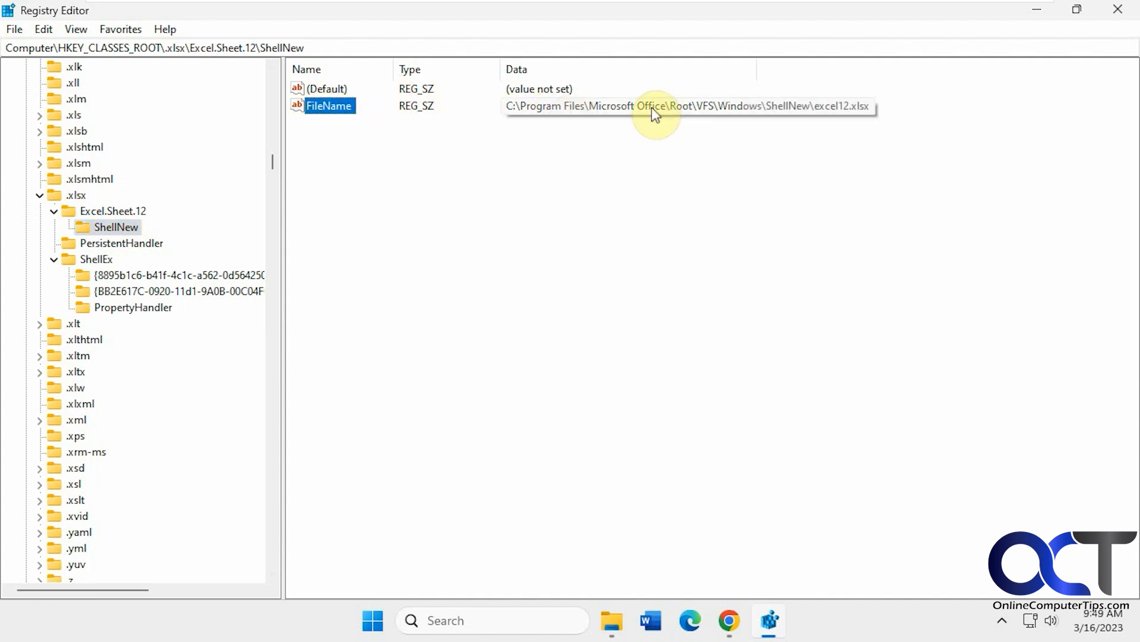
left_click(700, 112)
double_click(334, 106)
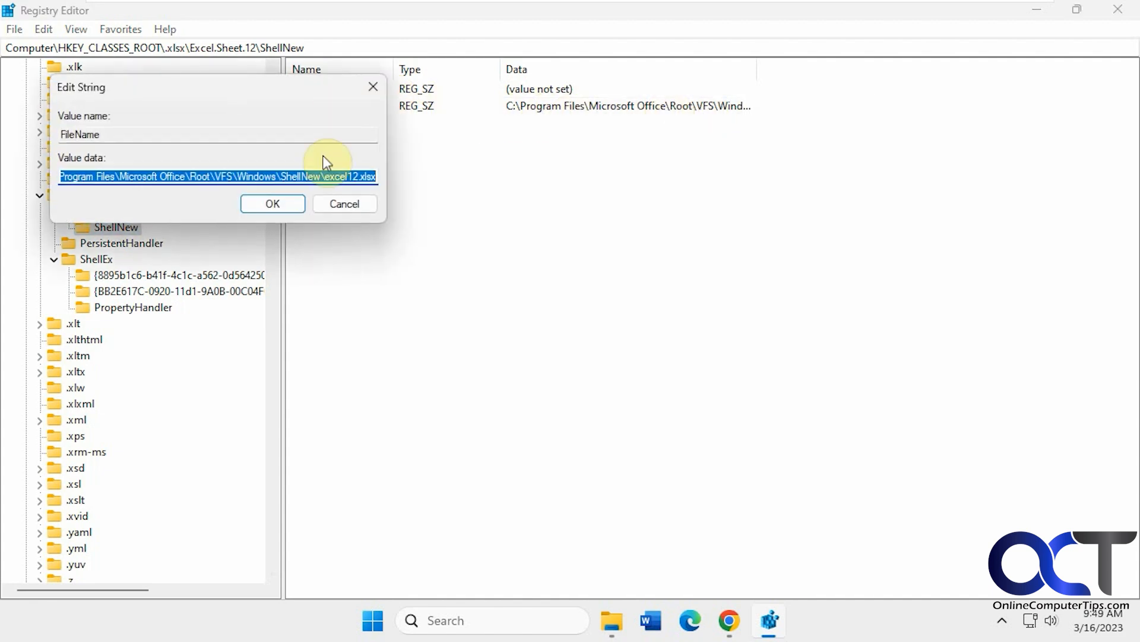
left_click(322, 176)
left_click_drag(323, 176, 414, 182)
left_click(328, 171)
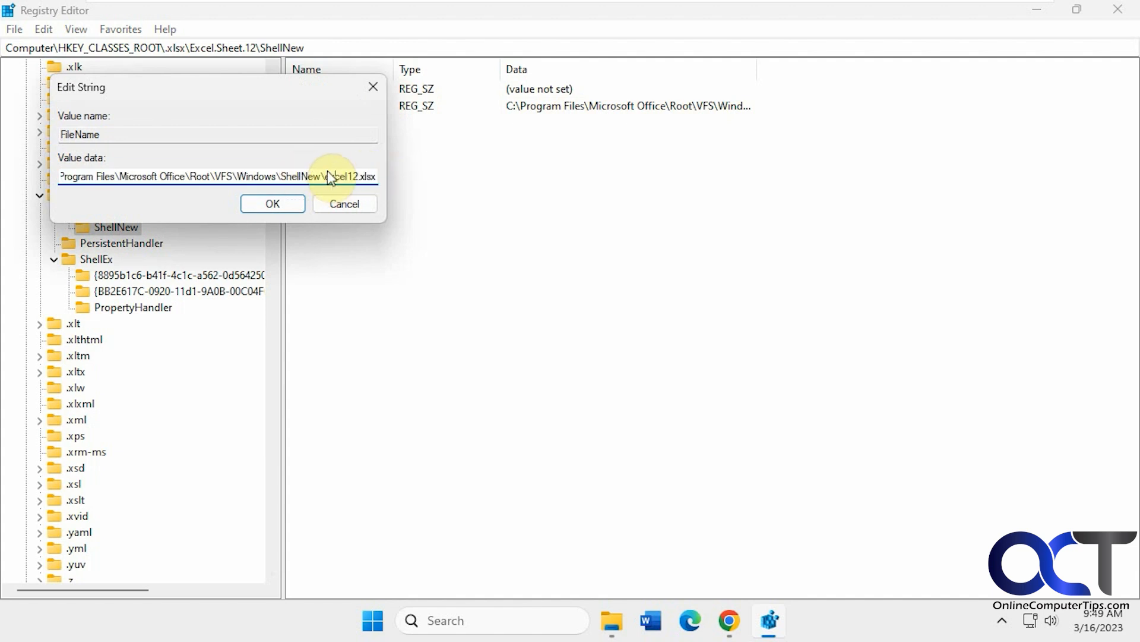
left_click(351, 201)
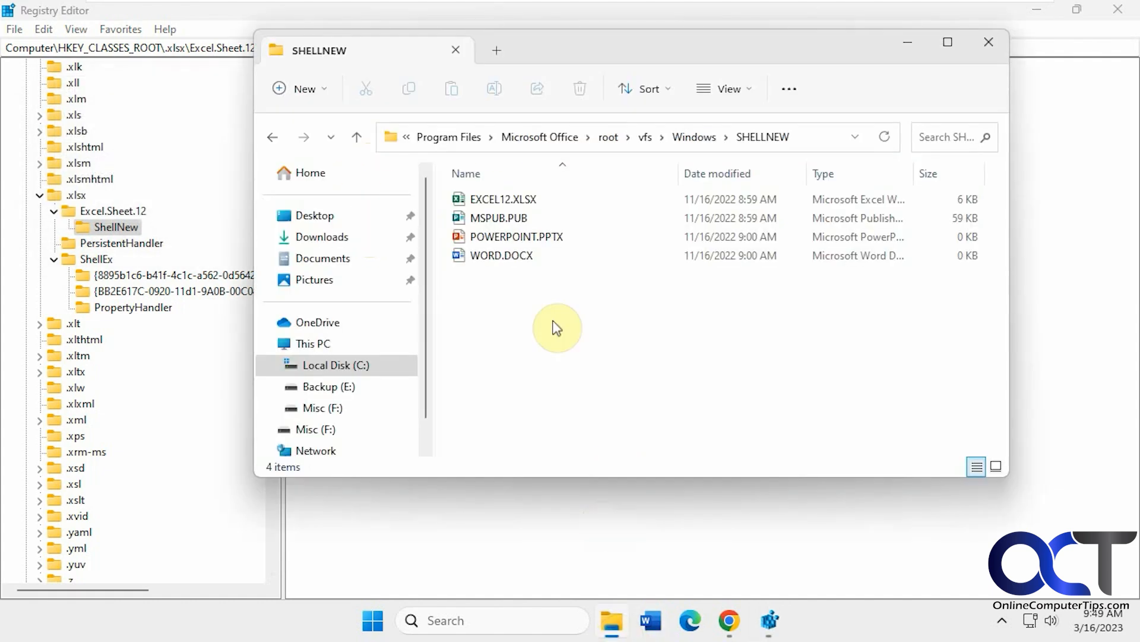
Step: Switch to File Explorer and show the full path of the SHELLNEW folder that holds EXCEL12.XLSX
left_click(794, 129)
left_click(778, 132)
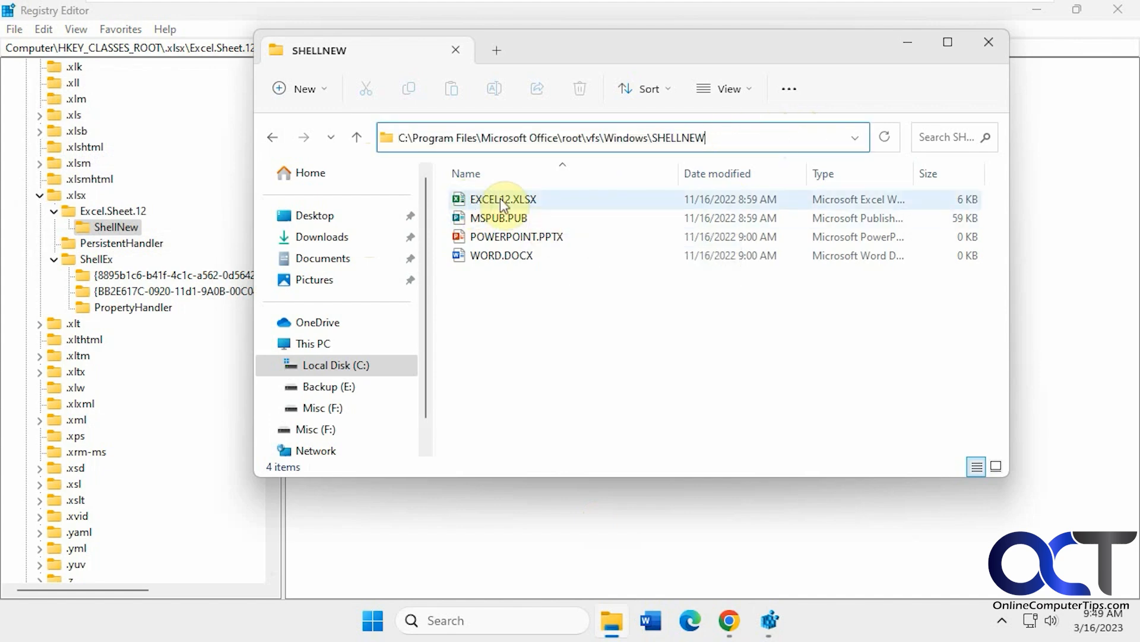